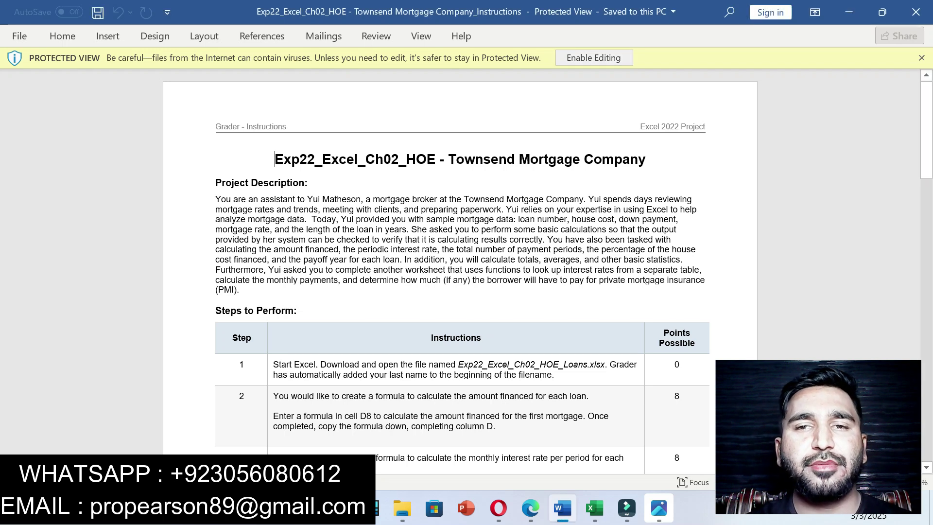
Step: Enable editing of the project instructions document and highlight its title in yellow
left_click(594, 57)
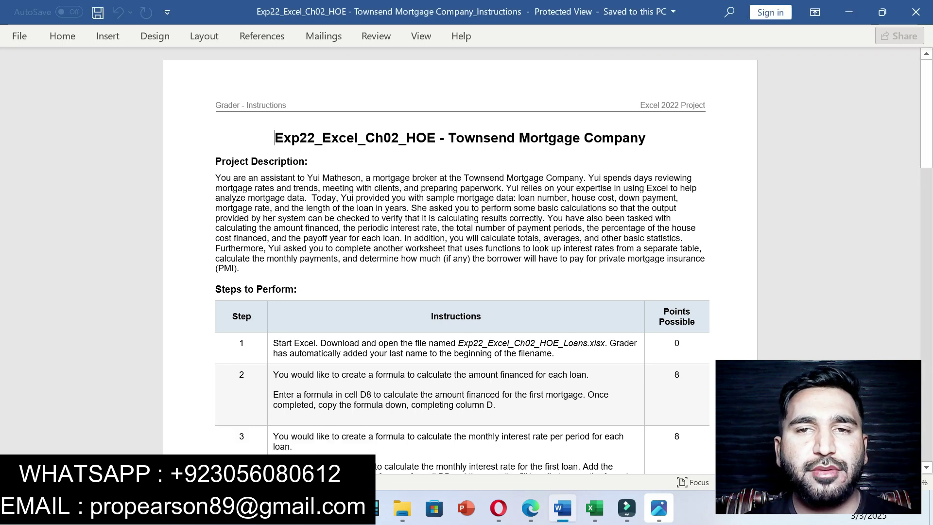
key("shift+Down")
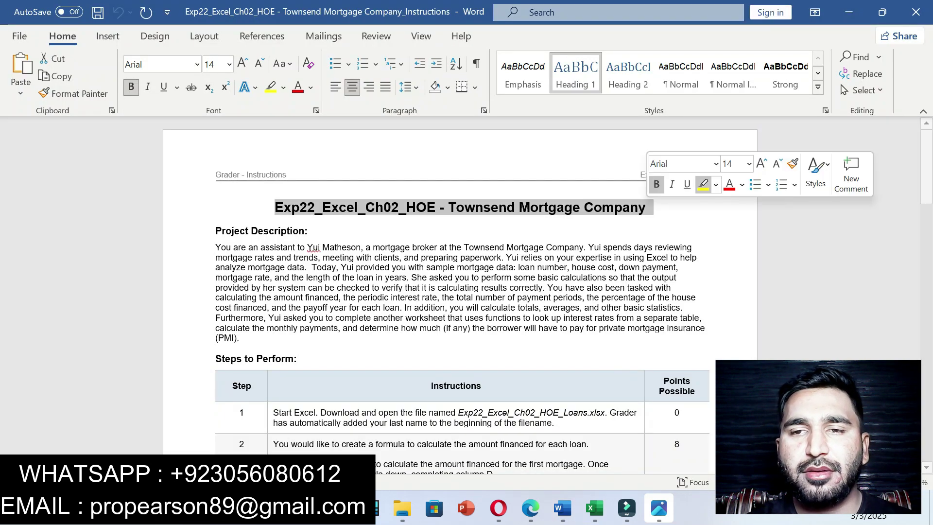
key("ctrl+alt+h")
left_click(646, 207)
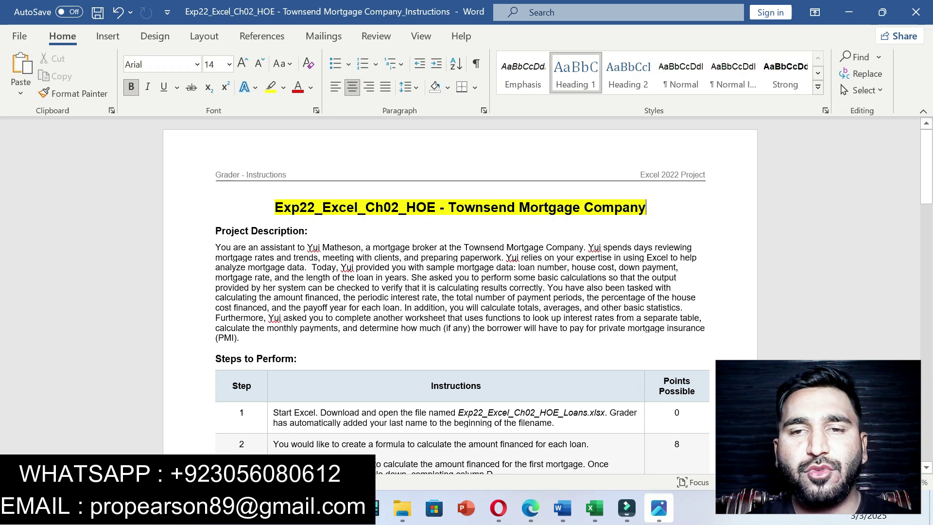
Step: Highlight the Project Description section and the step 1 instruction in yellow
left_click_drag(216, 231, 377, 346)
left_click(438, 321)
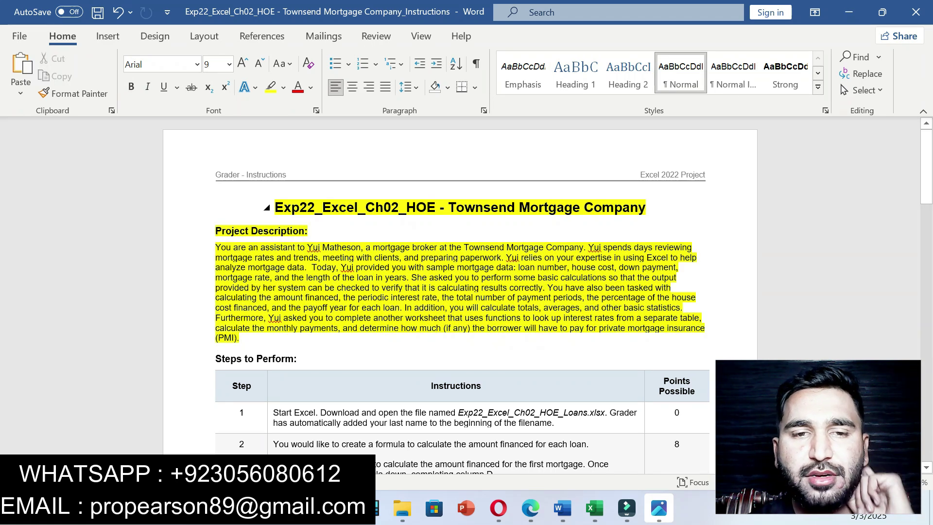
left_click_drag(927, 189, 927, 231)
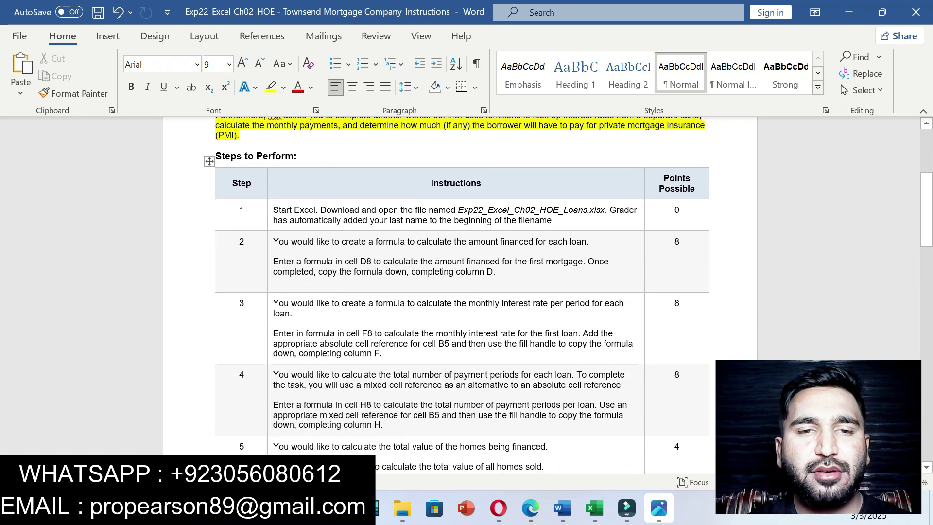
left_click_drag(273, 209, 554, 220)
left_click(621, 199)
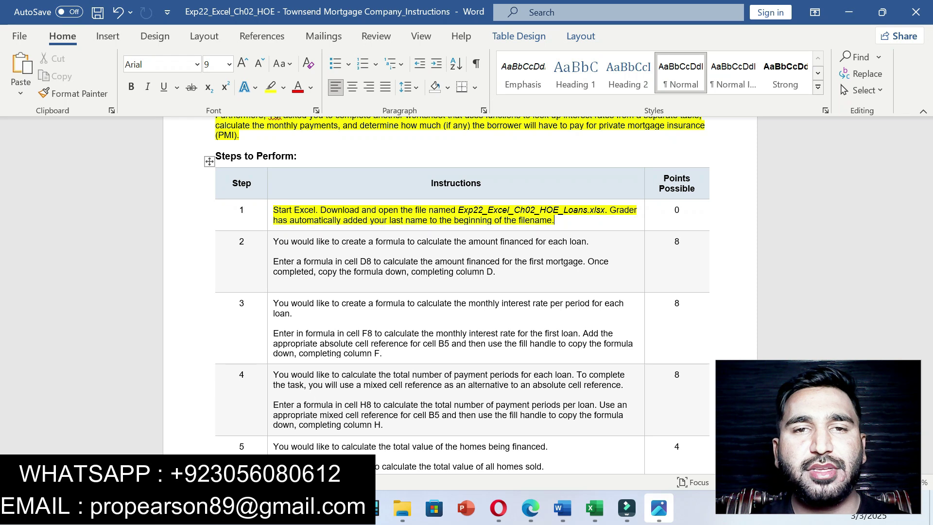
Step: Check the loans workbook in Excel, and highlight the step 2 instructions in yellow in the Word document
left_click(595, 508)
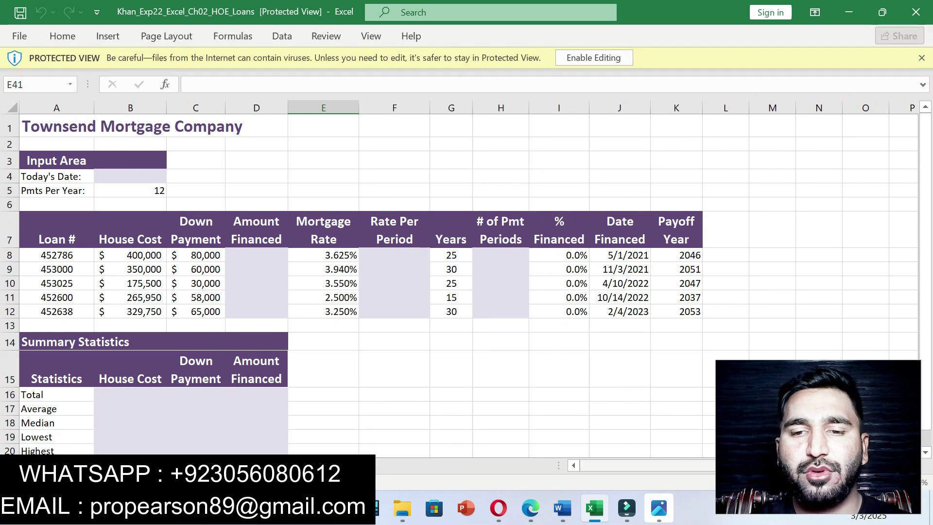
left_click(563, 508)
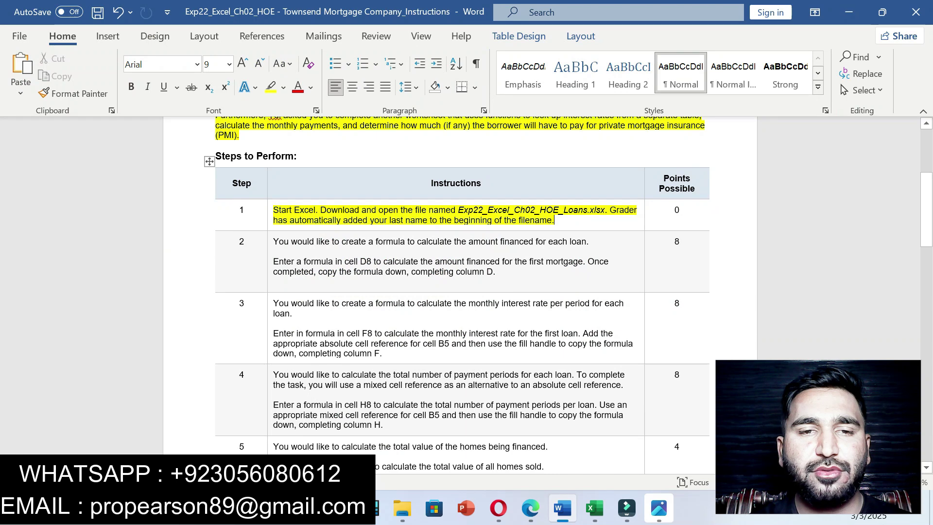
left_click_drag(273, 242, 506, 287)
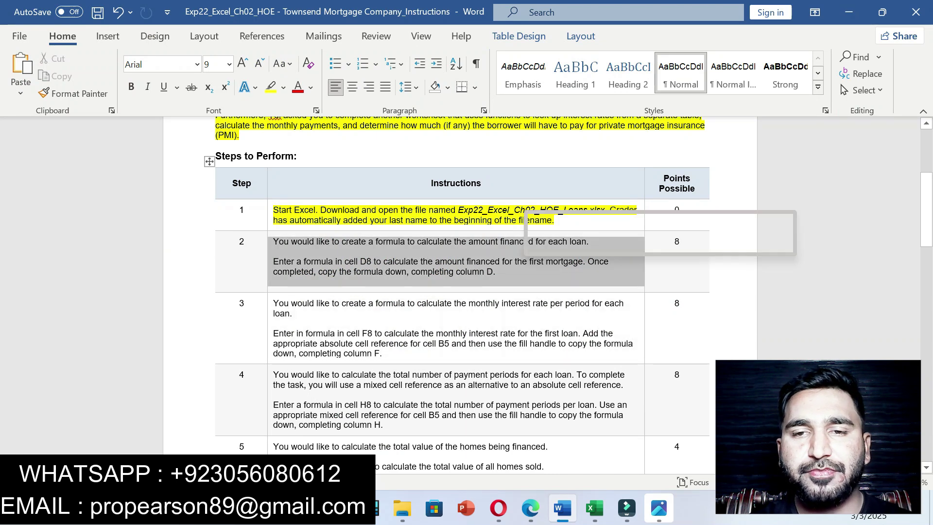
left_click(579, 243)
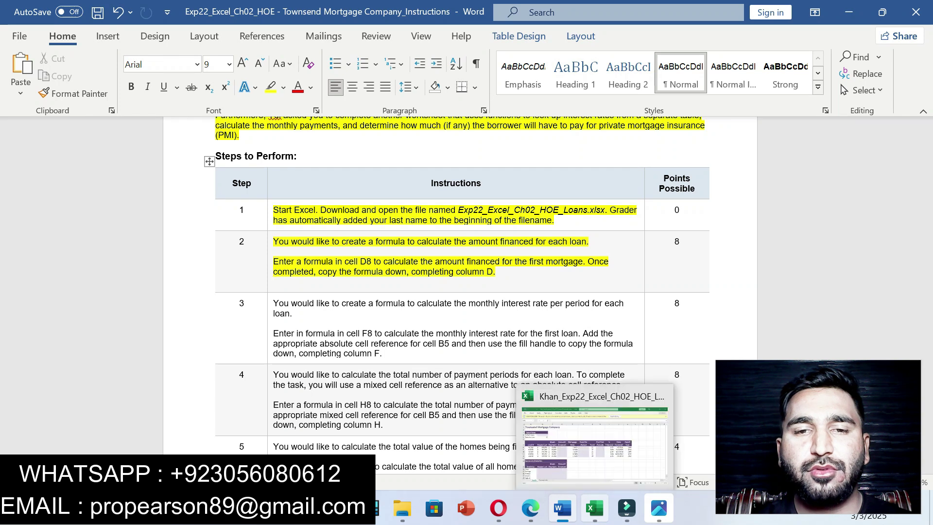
Step: Switch to the loans workbook in Excel, enable editing and enter =B8-C8 in cell D8 for the amount financed
left_click(595, 508)
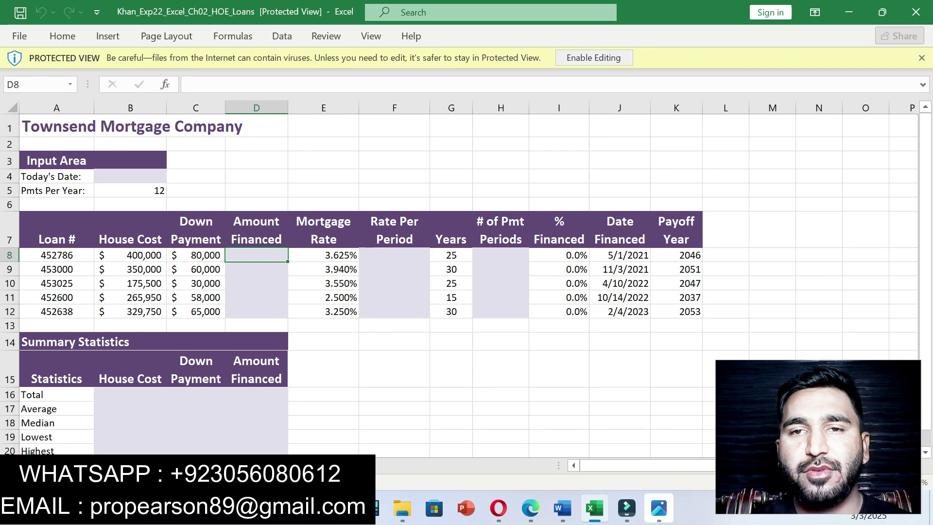
left_click(594, 57)
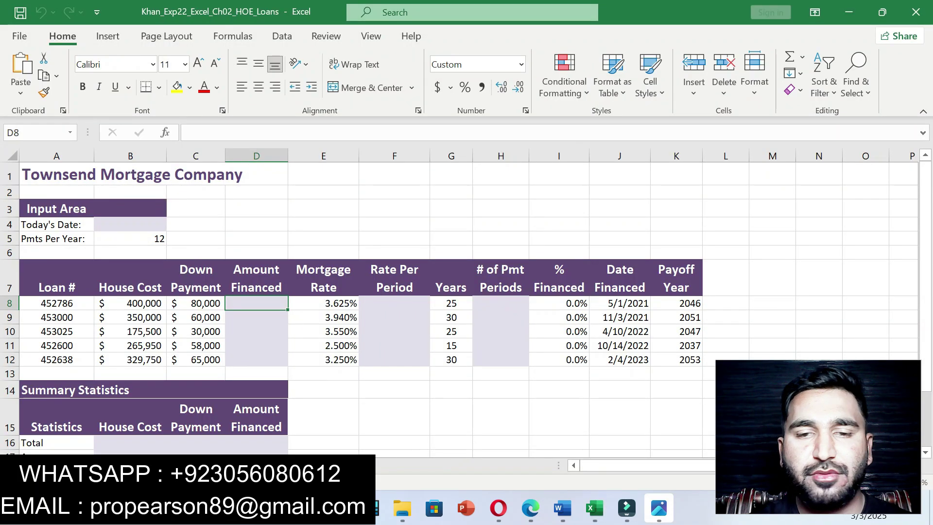
type("=")
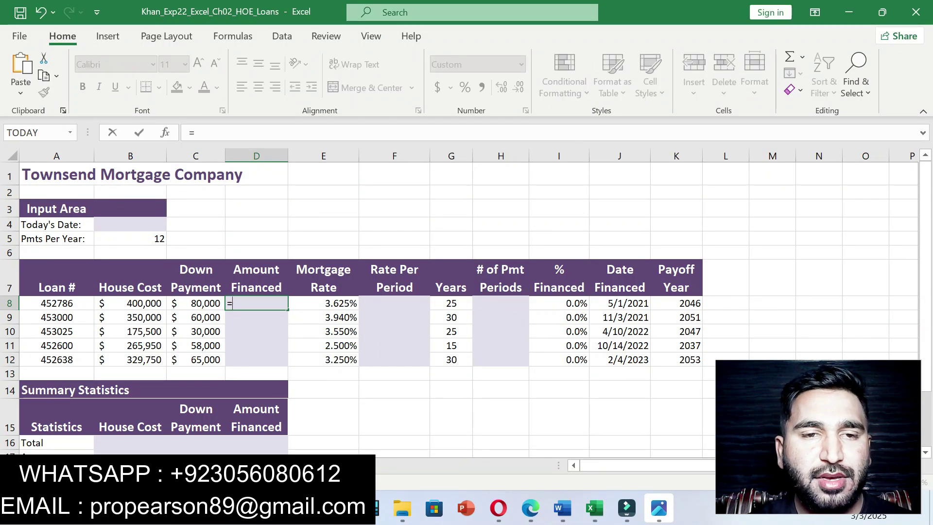
left_click(131, 302)
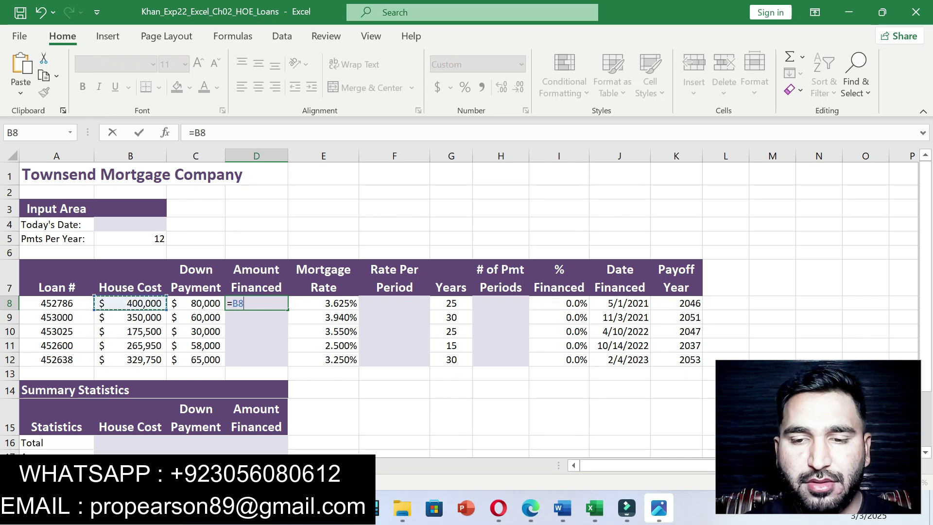
type("-")
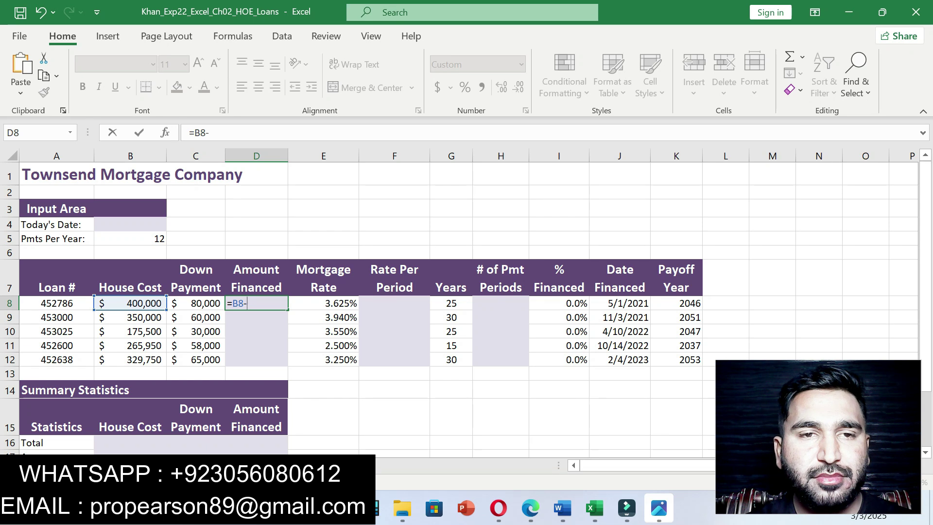
left_click(196, 303)
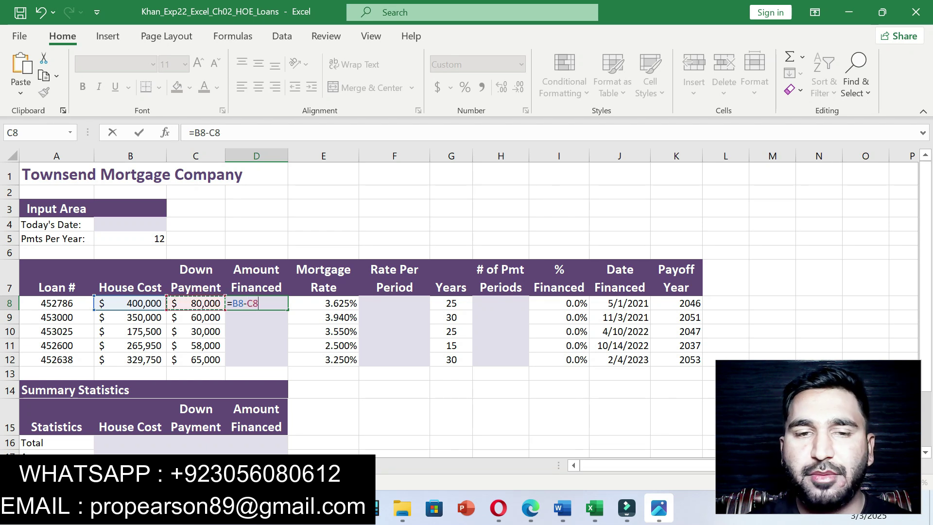
key("Return")
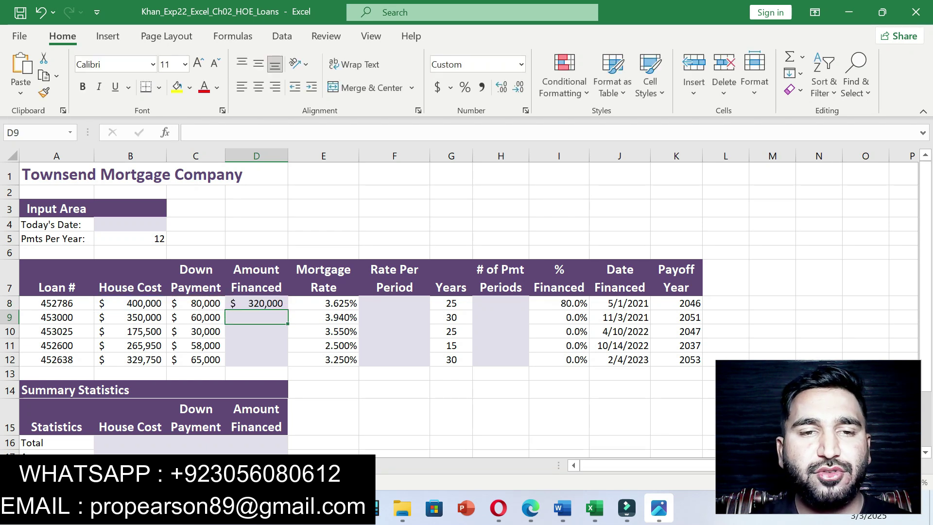
Step: Check the copy-down instruction of step 2 in Word, and fill the D8 formula down through D12 in Excel
left_click(256, 303)
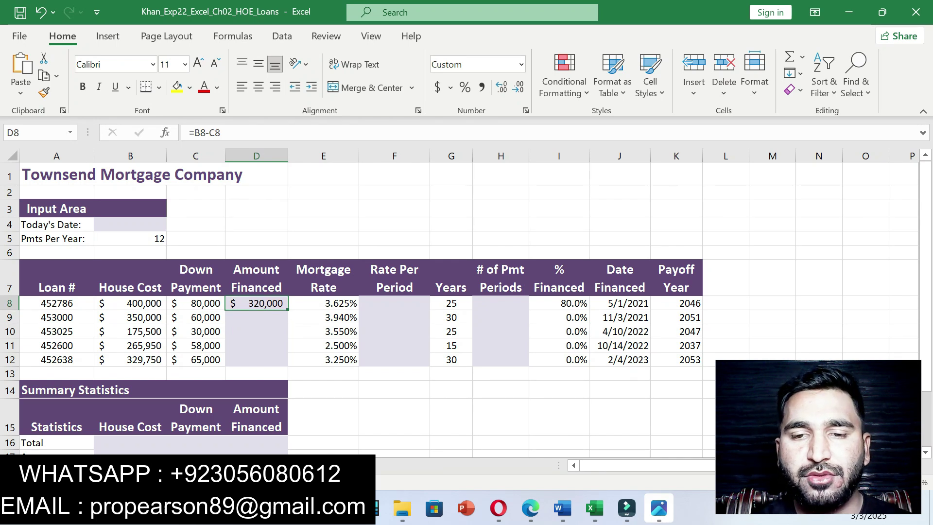
left_click(563, 508)
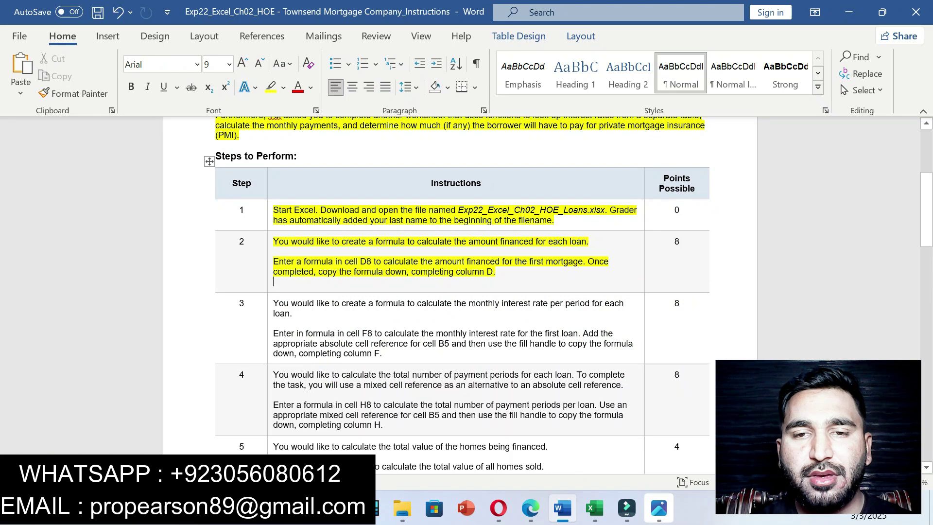
left_click_drag(589, 262, 503, 272)
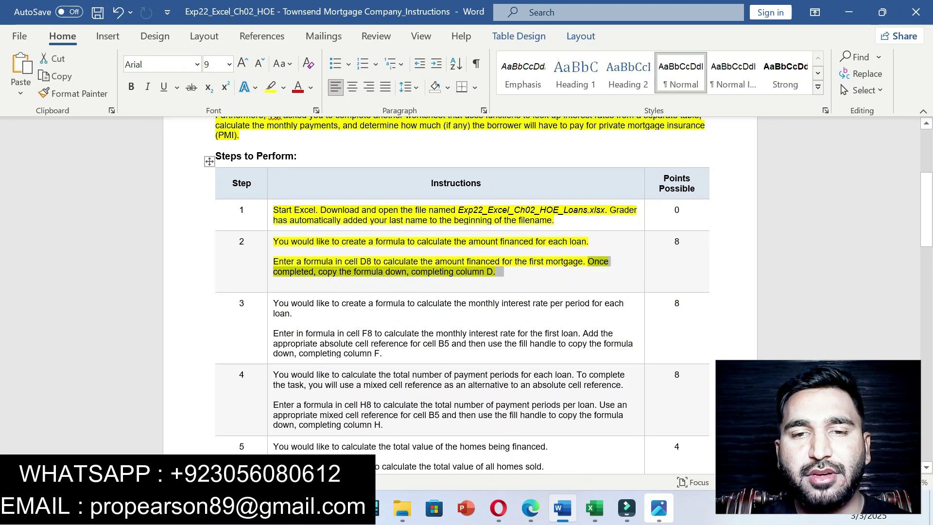
left_click(595, 508)
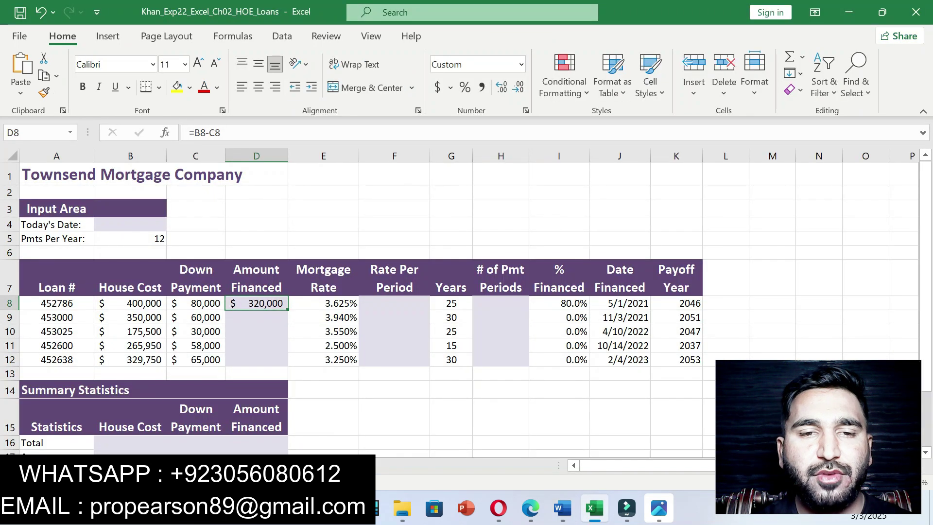
key("shift+Down")
key("shift+Down")
key("shift+Down")
key("shift+Down")
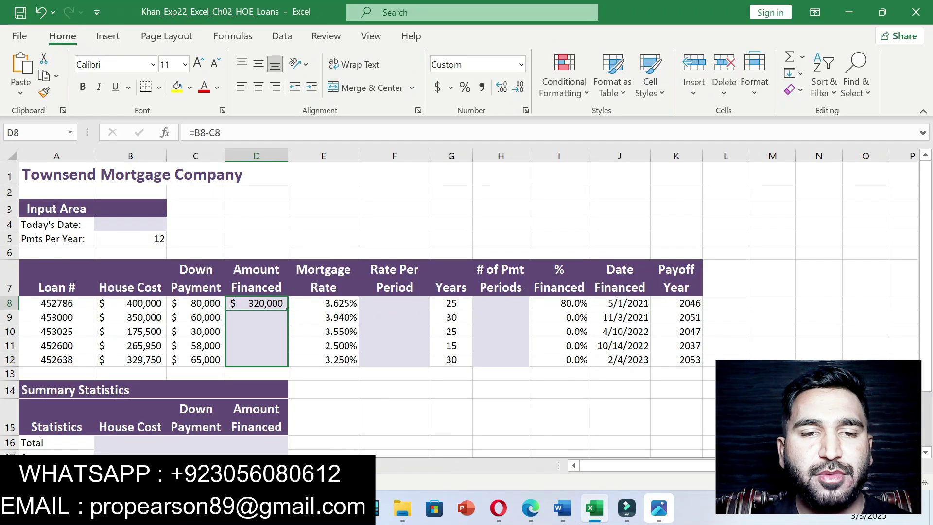
key("ctrl+d")
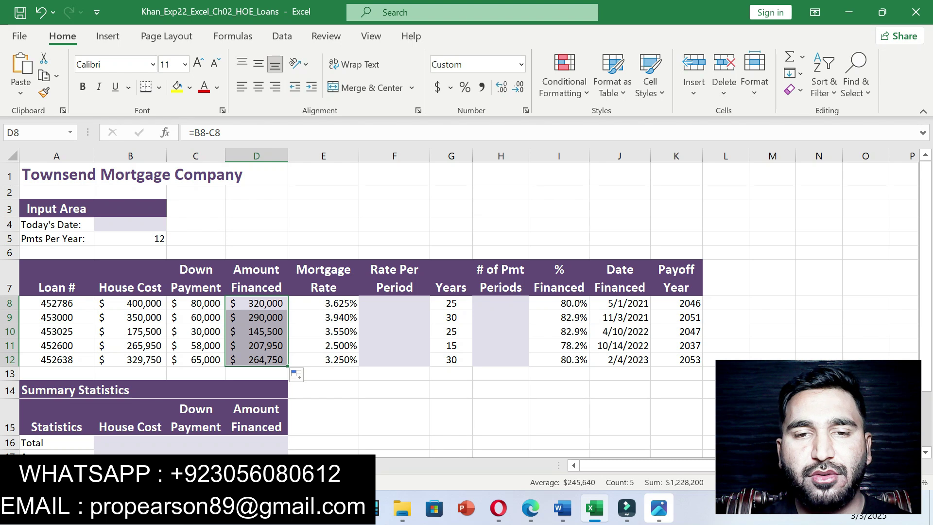
Step: Switch to the Word instructions, undo the highlights on the description and steps 1 and 2, and highlight the step 3 text in yellow
left_click(563, 508)
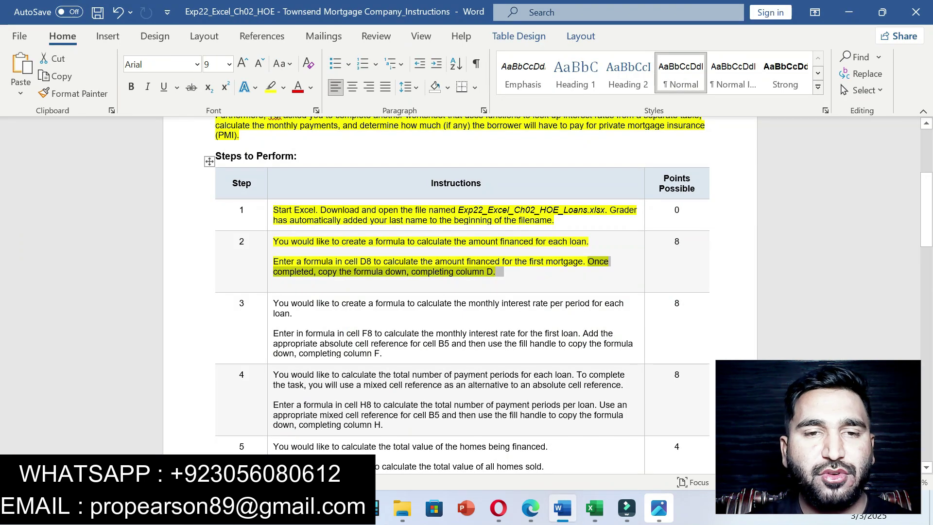
key("ctrl+z")
key("ctrl+z")
key("ctrl+z")
key("ctrl+z")
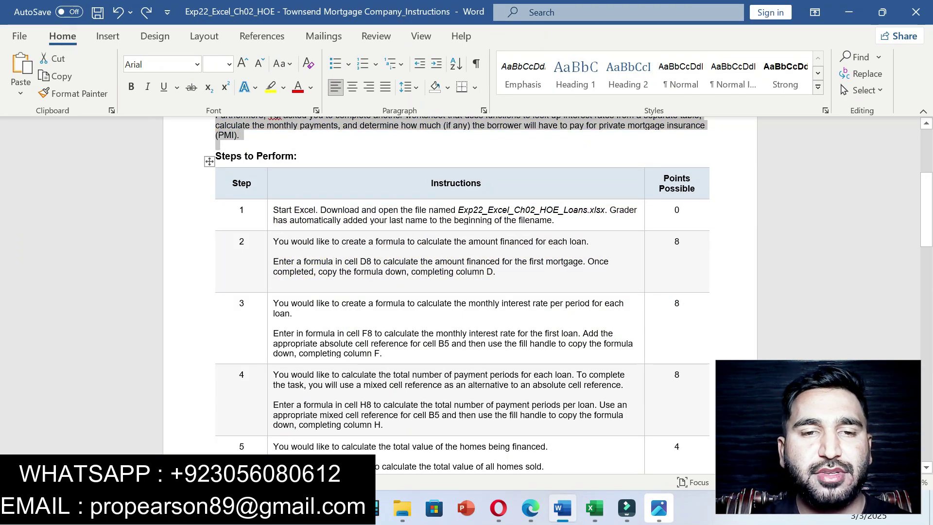
left_click_drag(273, 303, 384, 353)
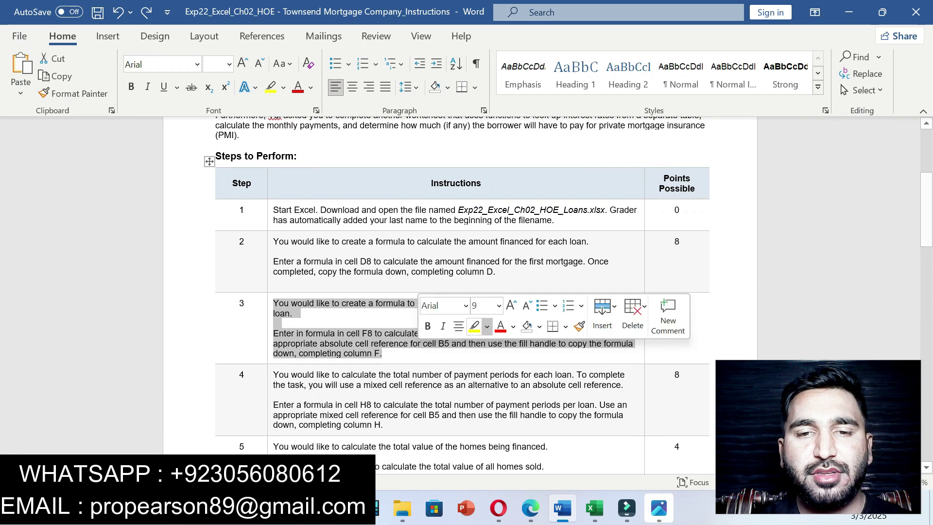
left_click(475, 326)
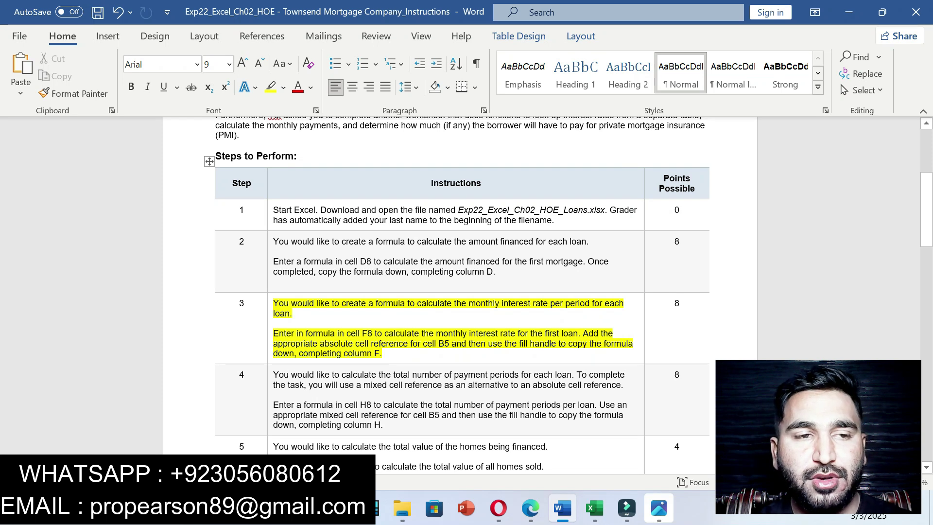
Step: Switch to the loans workbook in Excel, and build the formula =E8/B5 in cell F8 for the rate per period
left_click(595, 508)
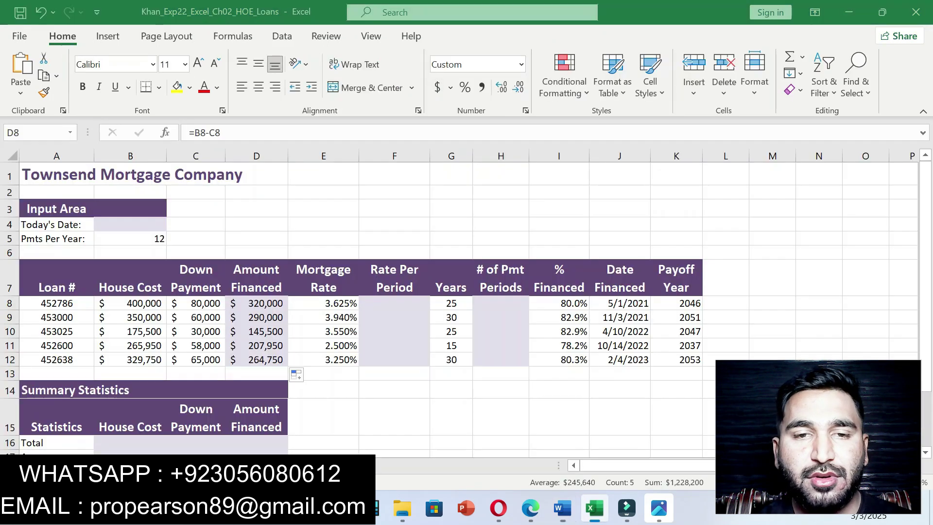
left_click(394, 303)
type("=")
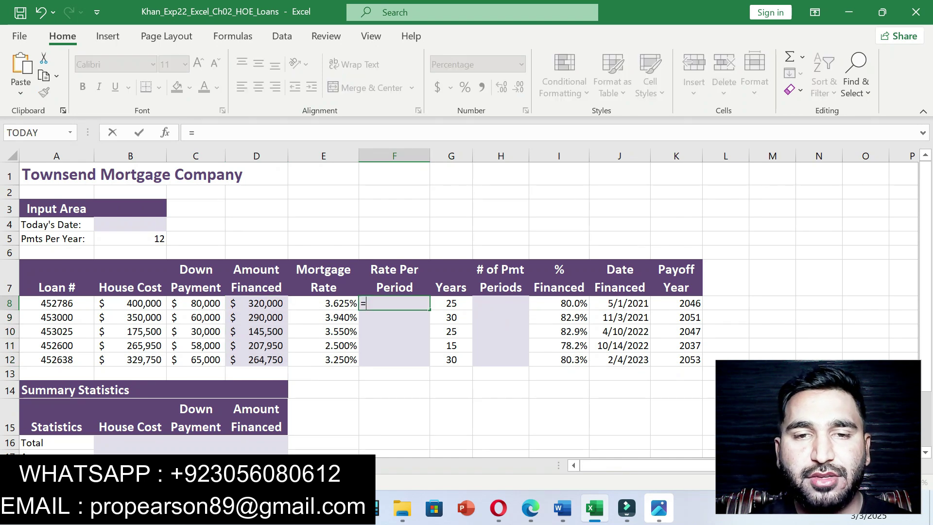
key("Left")
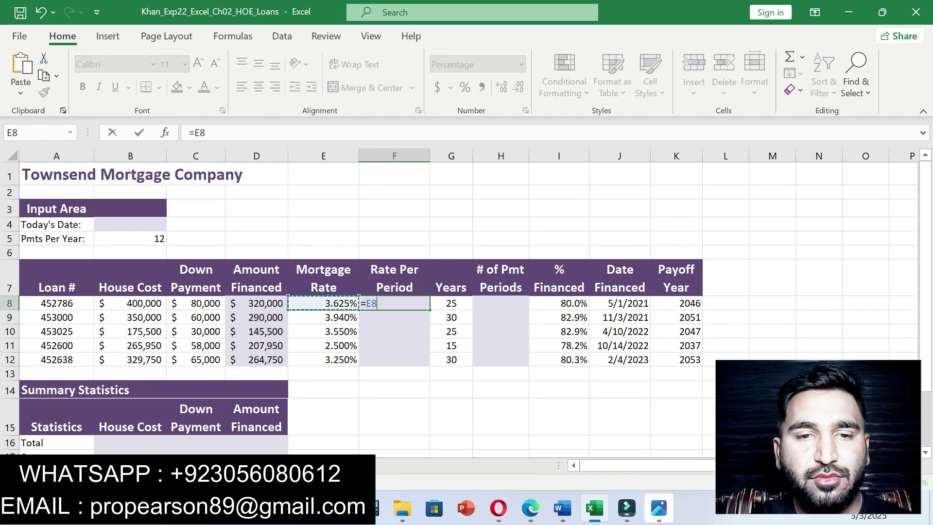
type("/")
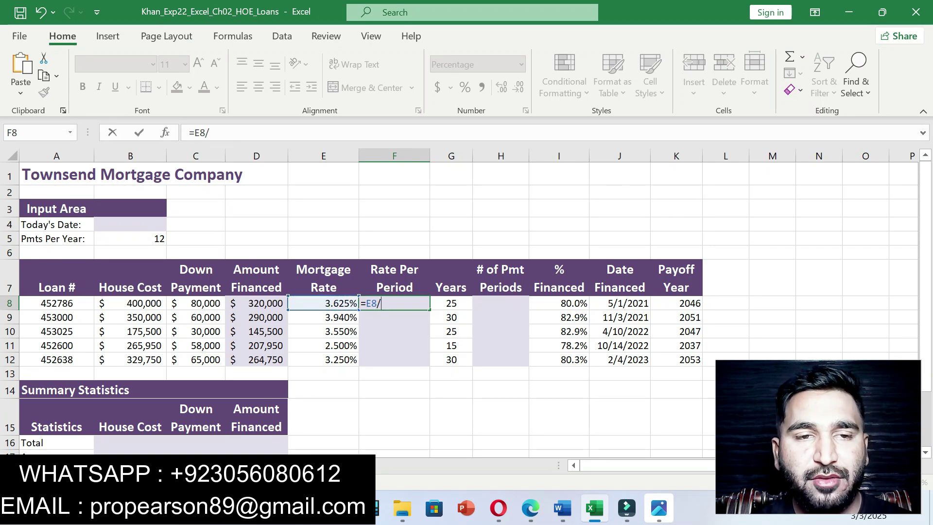
key("Left")
key("Left")
key("Left")
key("Left")
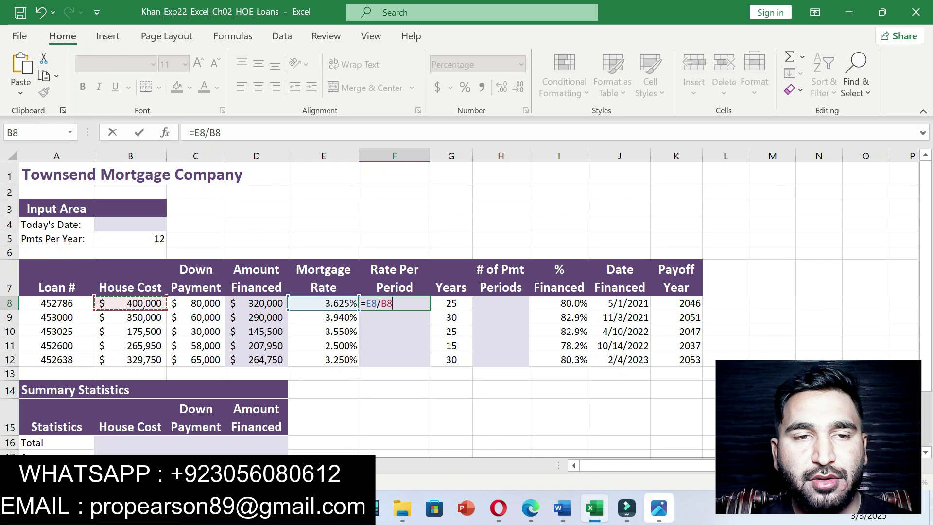
key("Up")
key("Up")
key("Up")
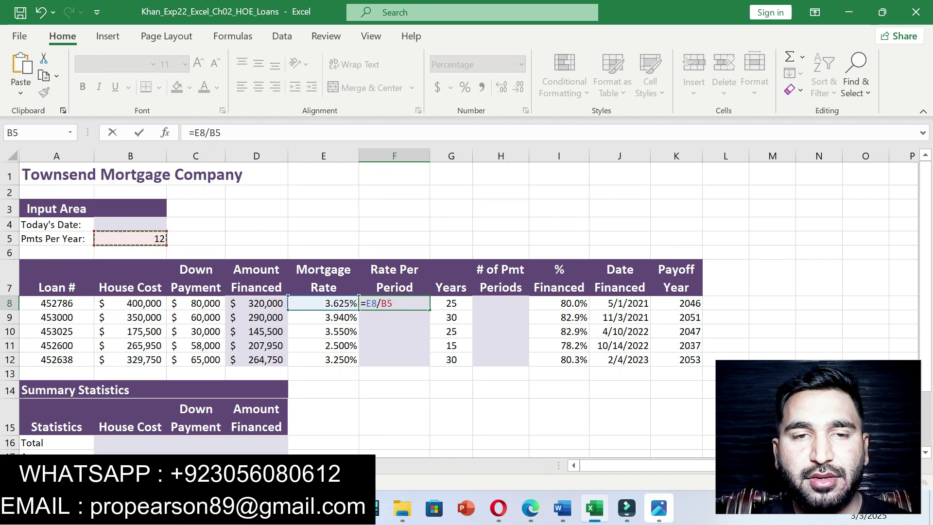
Step: Make the B5 reference in the F8 formula absolute, entering it as =E8/$B$5
left_click(209, 132)
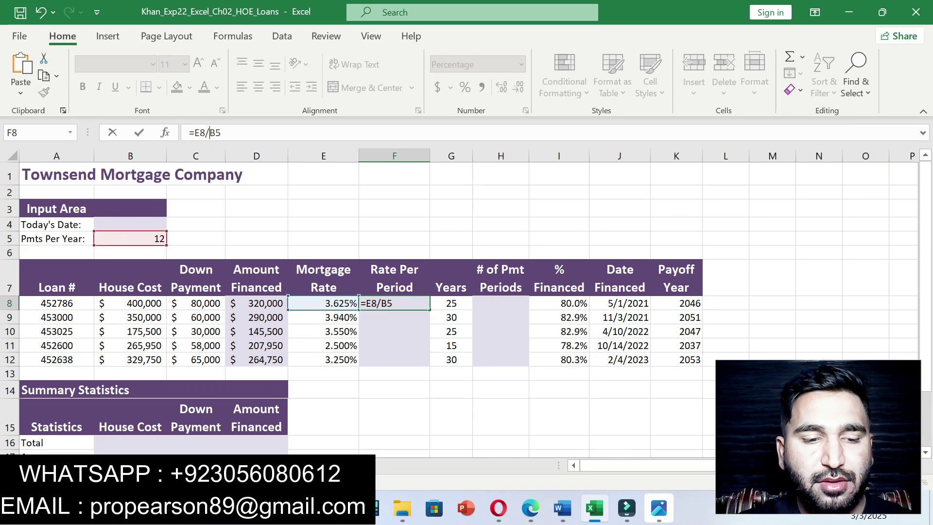
type("$")
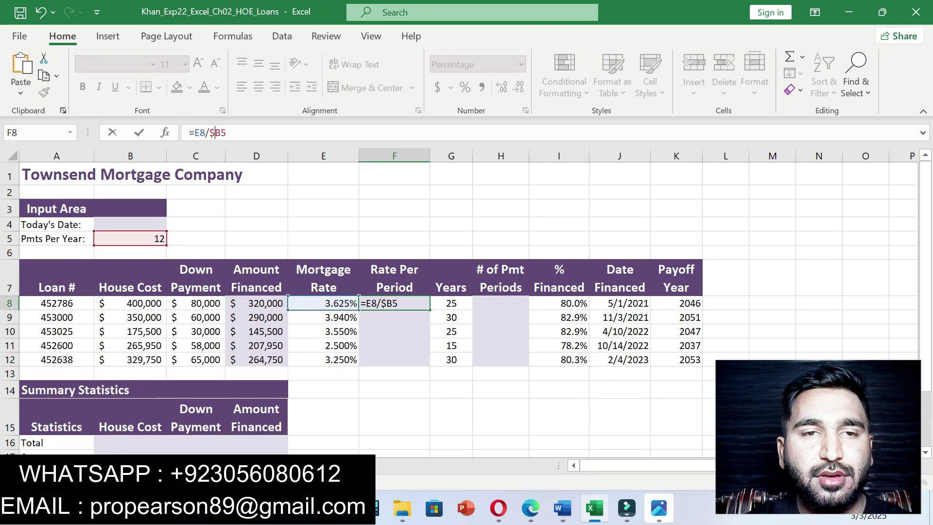
type("$")
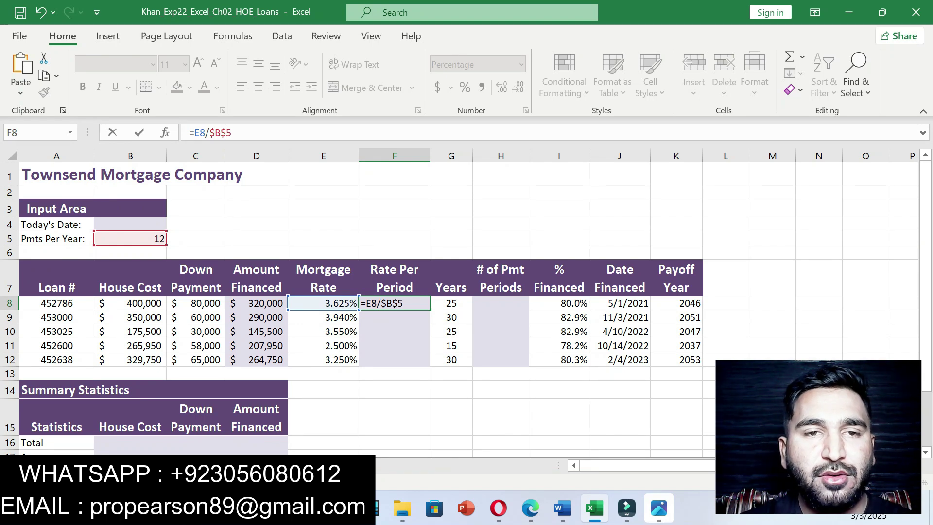
key("Return")
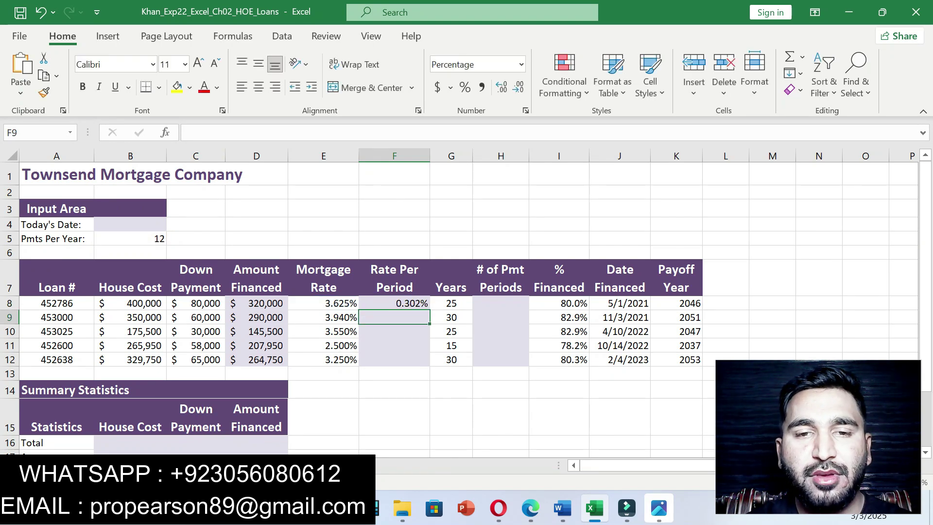
Step: Check the fill handle instruction of step 3 in Word, and fill the F8 formula down through F12 in Excel
left_click(394, 303)
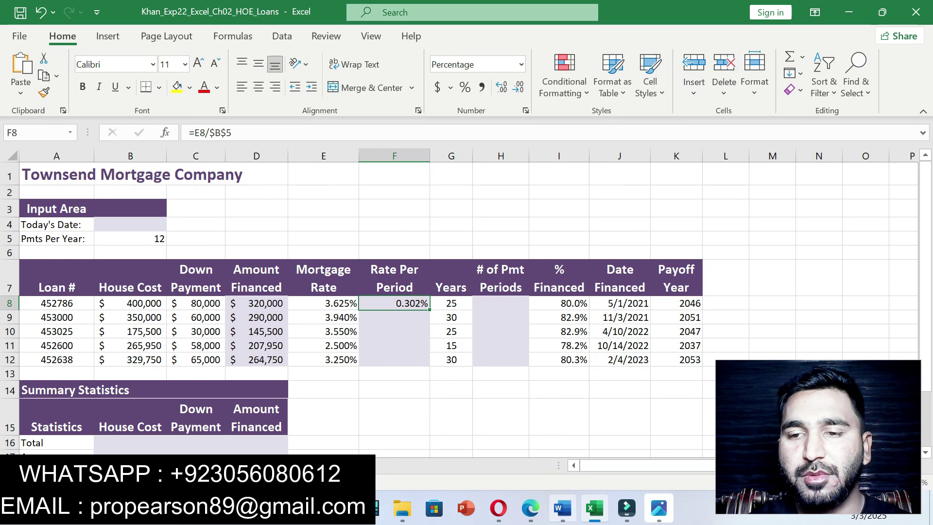
left_click(563, 508)
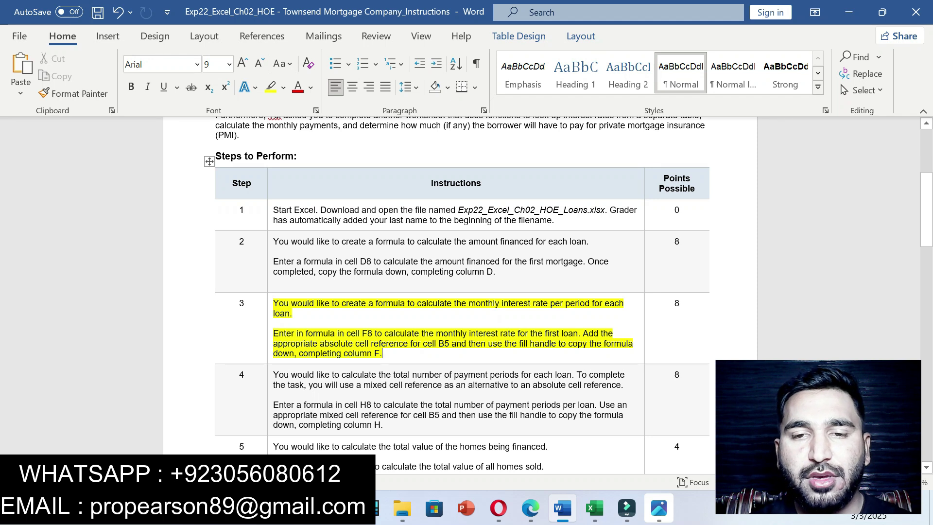
left_click_drag(488, 343, 383, 354)
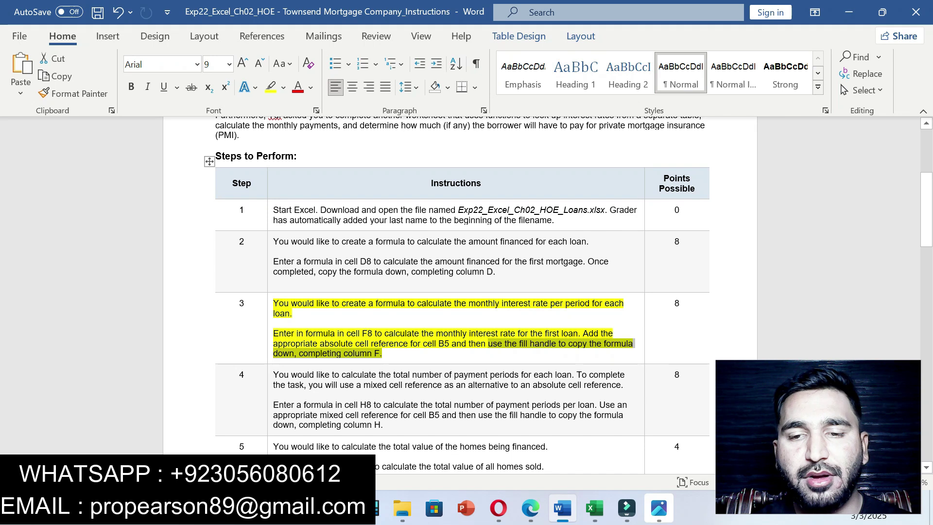
left_click(594, 508)
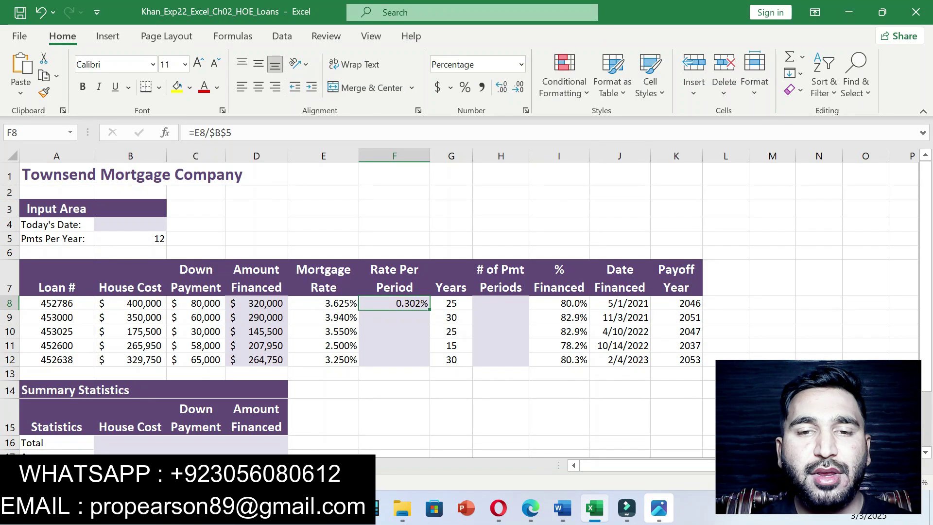
left_click_drag(430, 310, 430, 365)
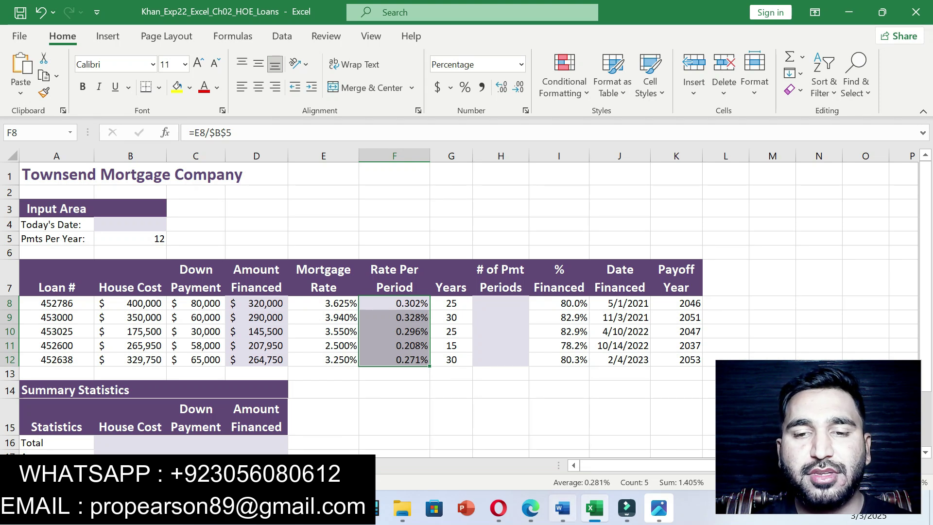
Step: Switch to the Word instructions, undo the step 3 highlight, and highlight the step 4 text in yellow
left_click(563, 508)
key("ctrl+z")
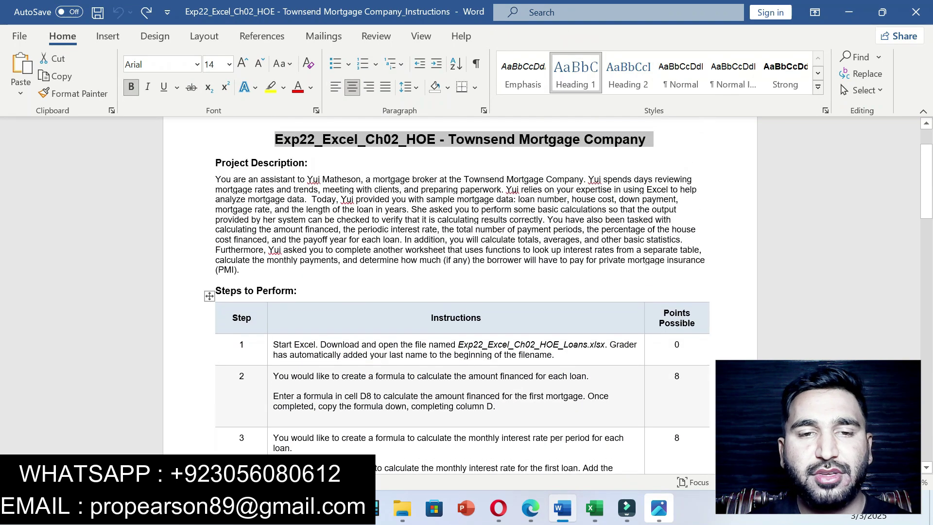
left_click_drag(926, 182, 926, 240)
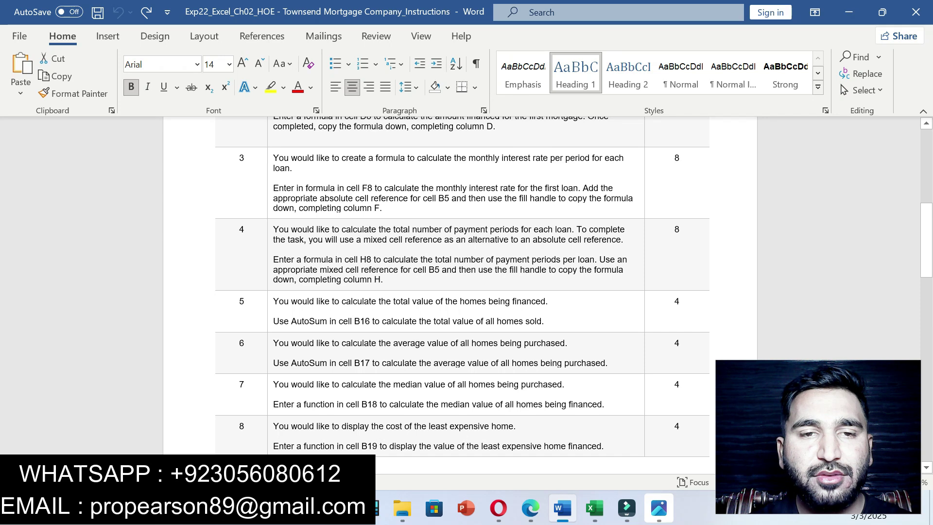
left_click_drag(274, 229, 384, 280)
left_click(474, 258)
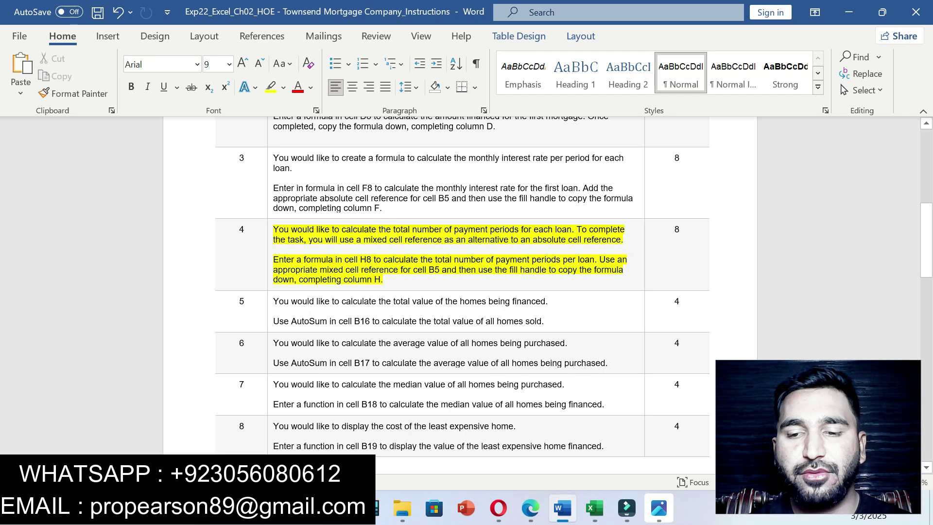
type("]]")
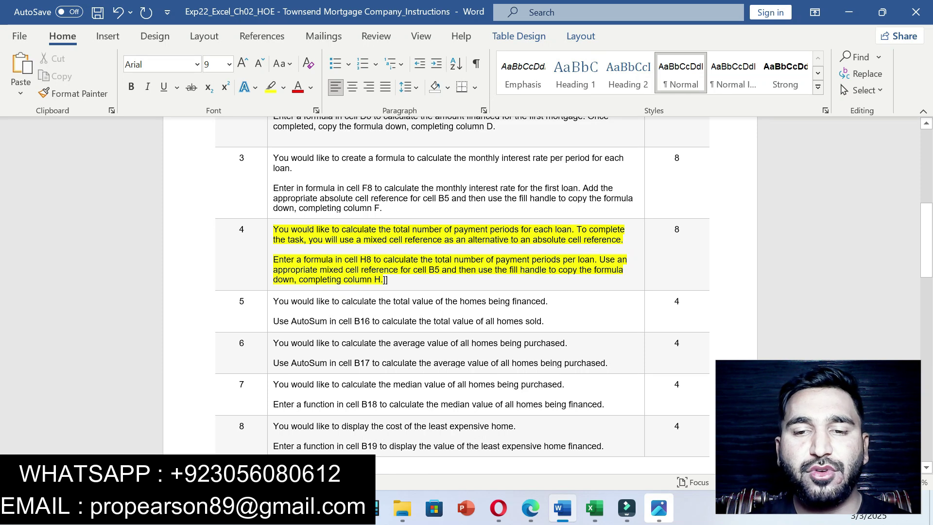
Step: Return to the workbook in Excel and build the formula =G8*B5 in cell H8, rechecking step 4 in Word
key("alt+Tab")
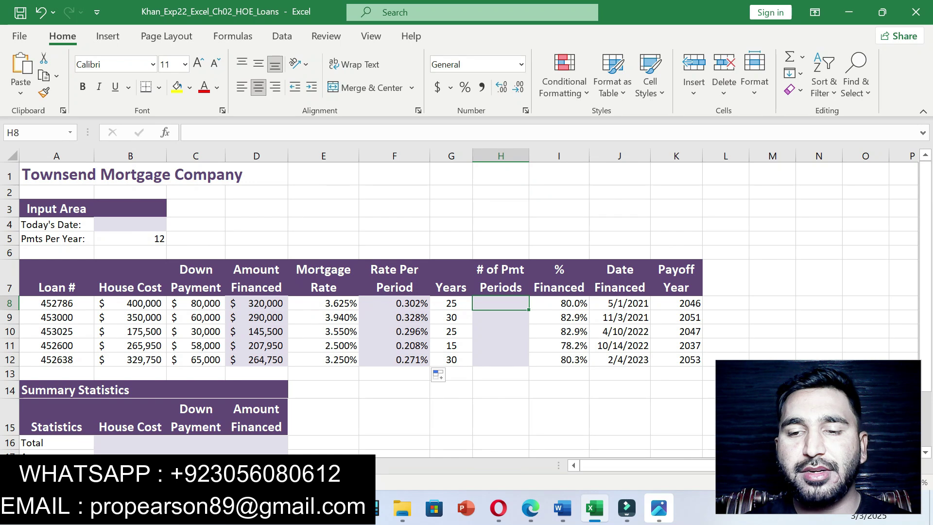
type("=")
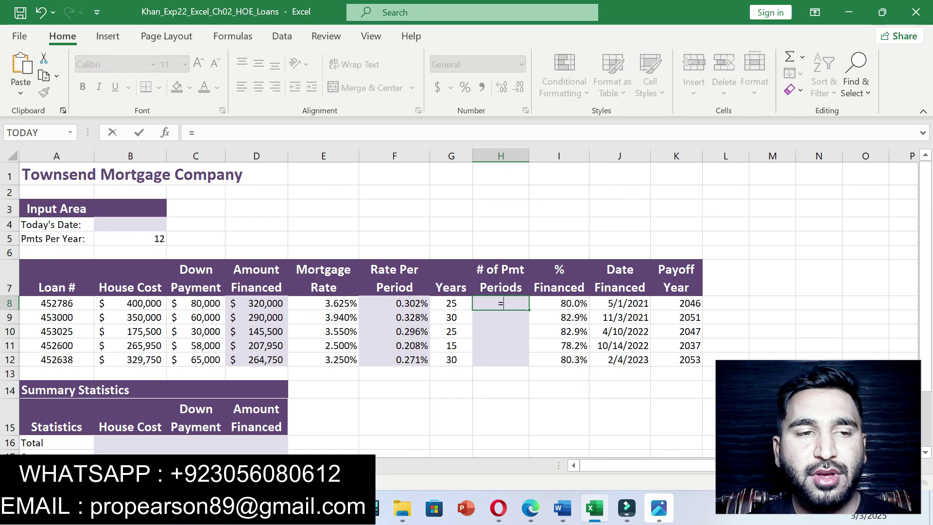
left_click(563, 508)
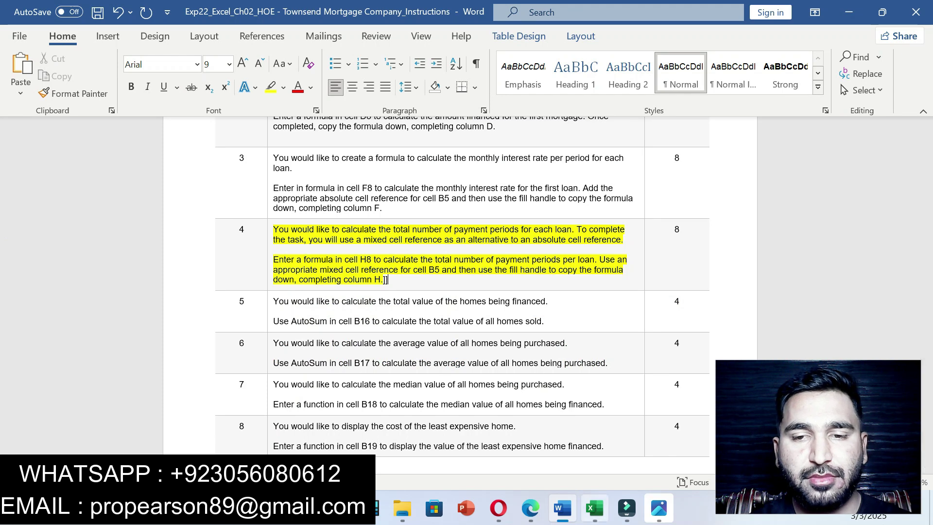
left_click(595, 508)
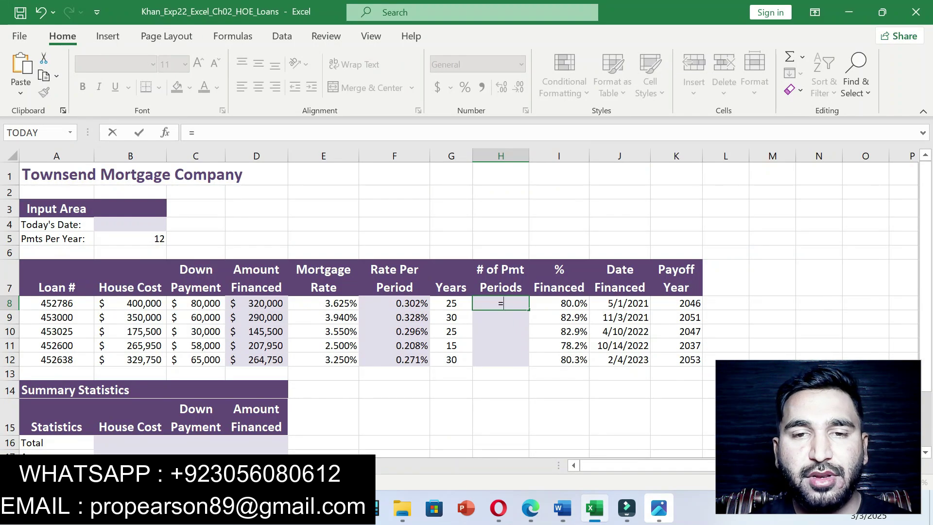
left_click(451, 303)
type("*")
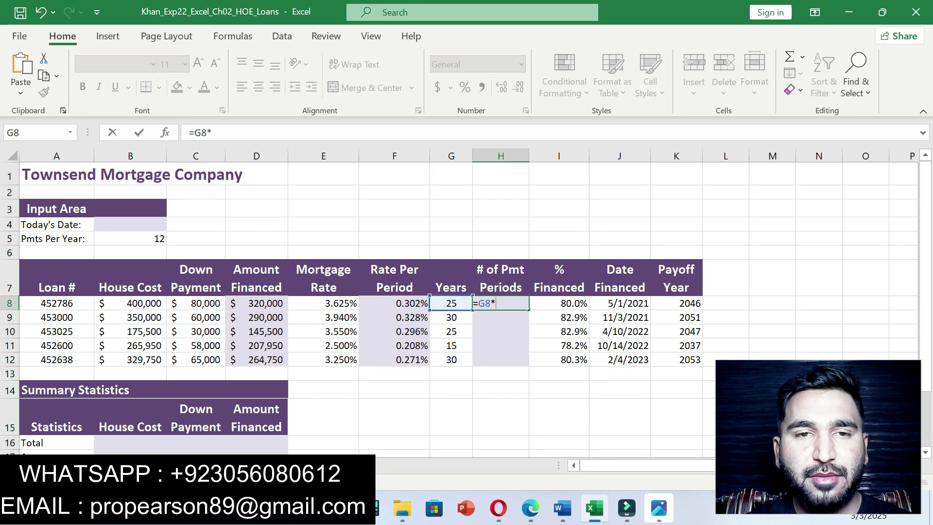
left_click(131, 238)
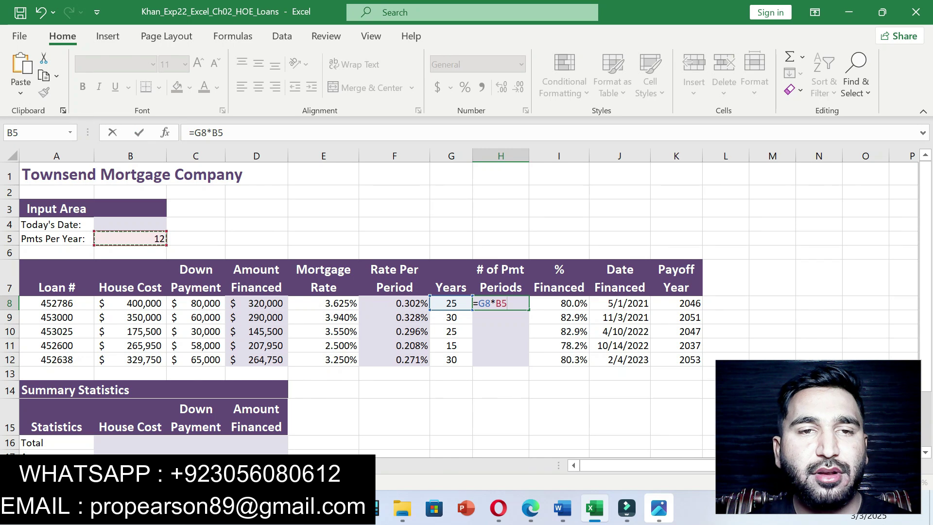
Step: Add dollar signs to the B5 reference in H8 and enter the formula as =G8*$B$5
left_click(212, 133)
type("$")
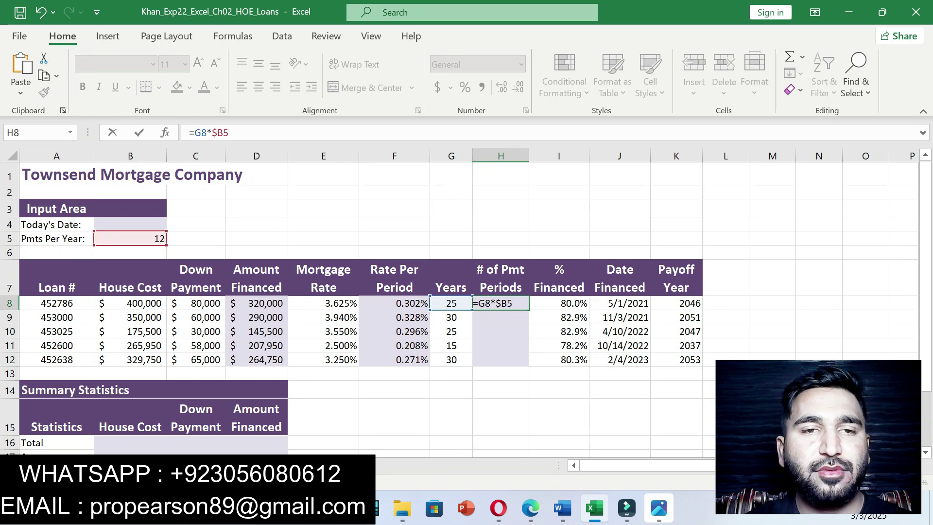
left_click(223, 133)
type("$")
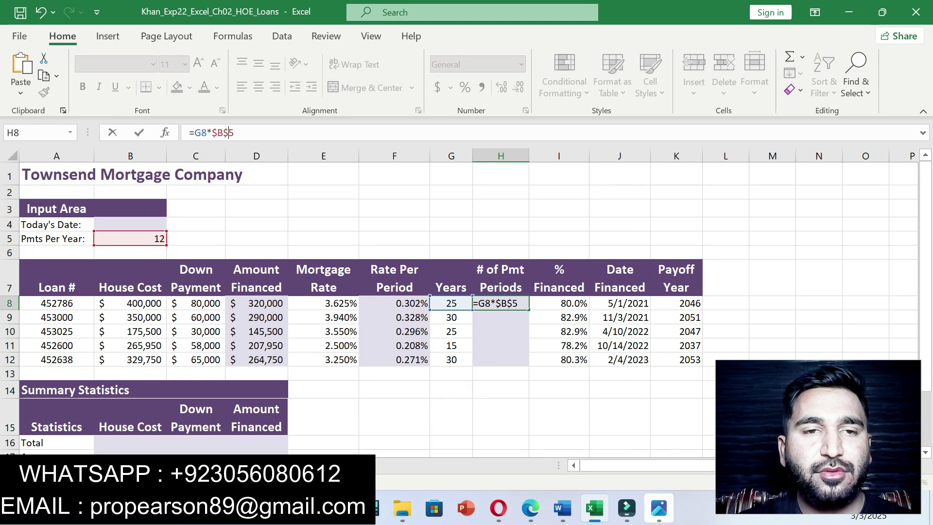
key("Return")
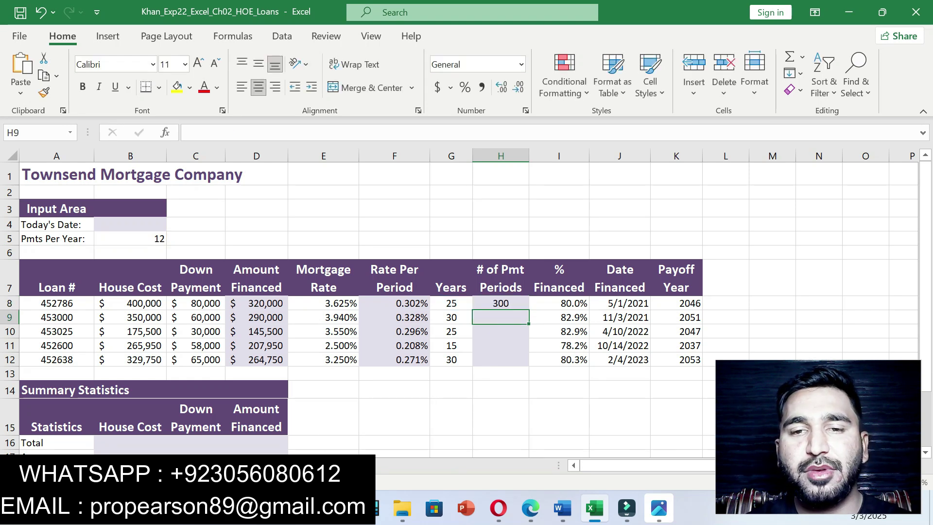
Step: Check the copy-down instruction of step 4 in Word, and fill the H8 formula down through H12 in Excel
left_click(500, 303)
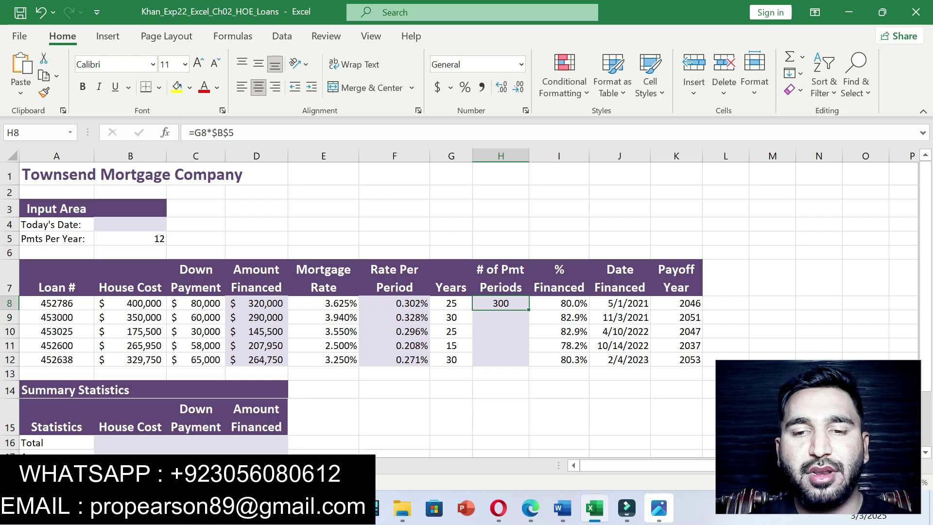
left_click(563, 508)
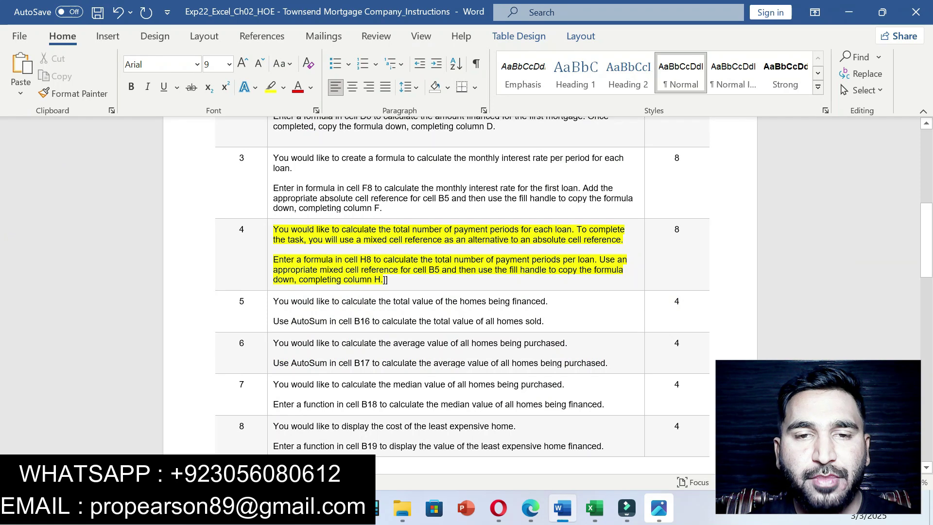
left_click_drag(509, 269, 388, 280)
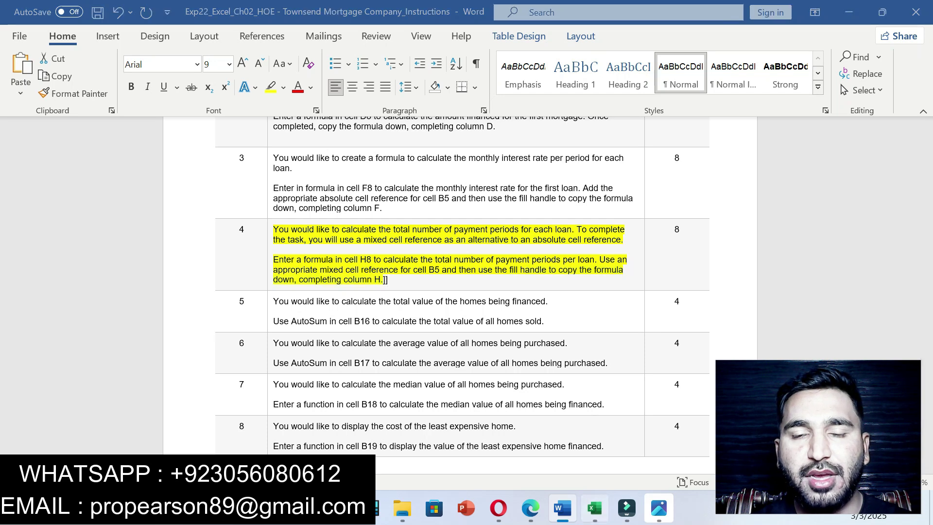
key("alt+Tab")
left_click_drag(529, 310, 520, 362)
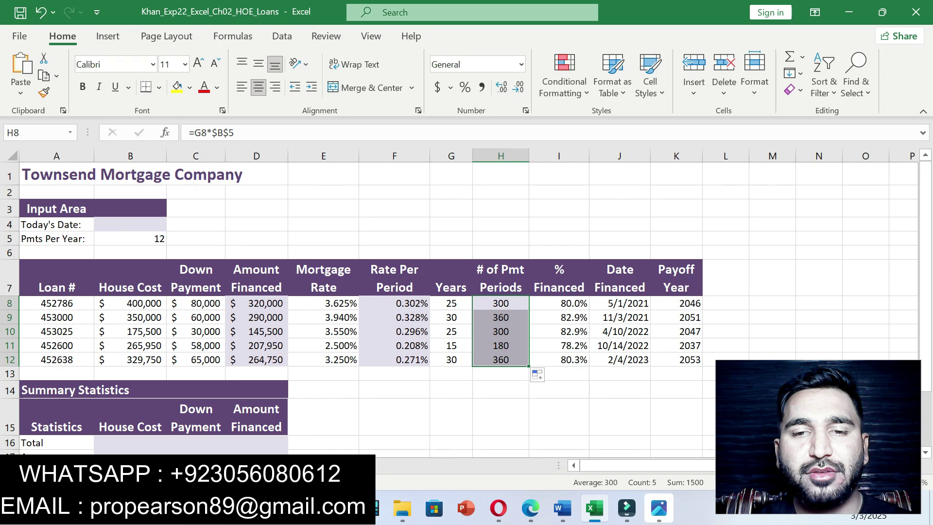
left_click(501, 304)
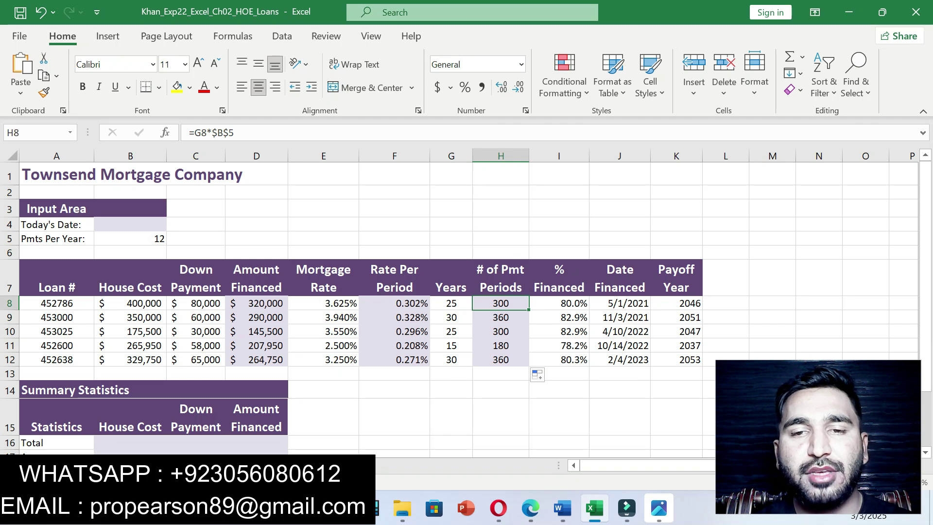
Step: Switch to the Word instructions, undo the stray brackets and the step 4 highlight, and select the step 5 AutoSum text
left_click(562, 508)
key("ctrl+z")
key("ctrl+z")
mouse_move(927, 239)
left_mouse_down()
mouse_move(926, 376)
mouse_move(927, 254)
left_mouse_up()
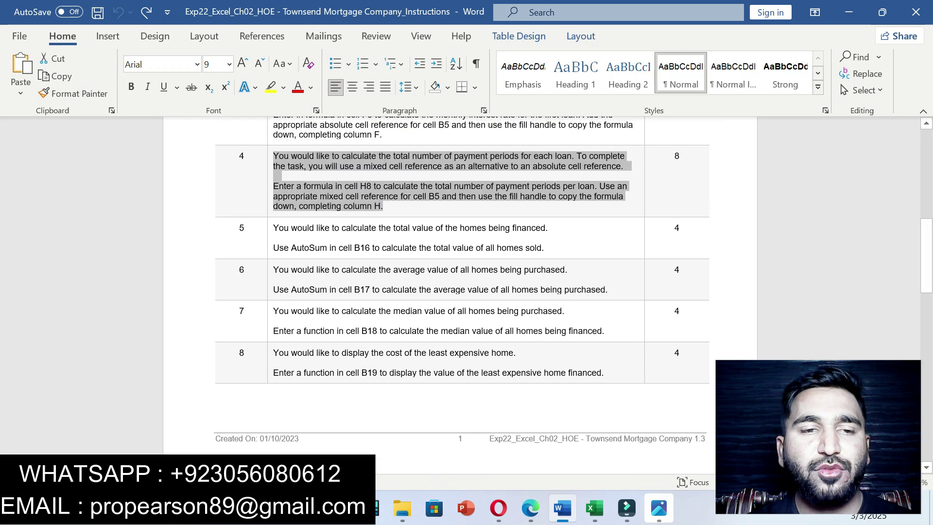
left_click_drag(279, 227, 544, 248)
left_click(633, 222)
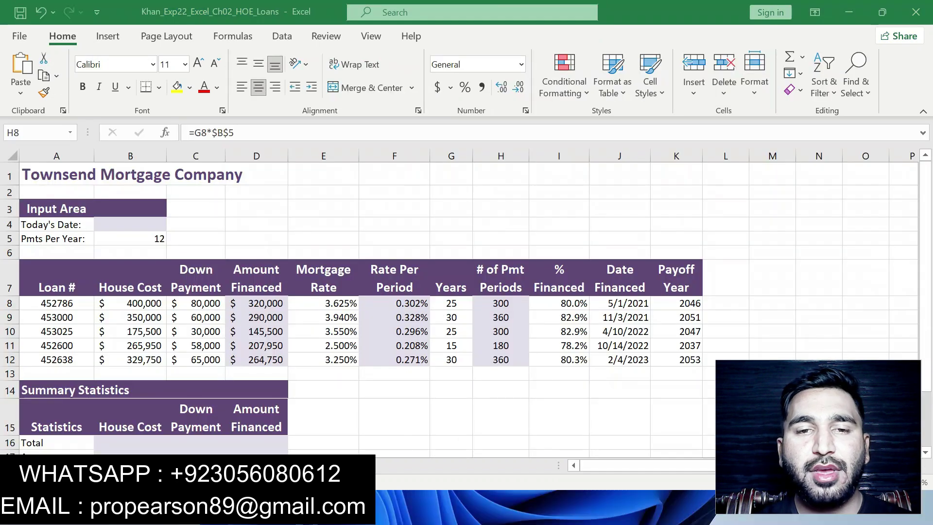
Step: Read the step 5 instruction about AutoSum in cell B16 in Word, and return to the loan workbook in Excel
left_click(595, 508)
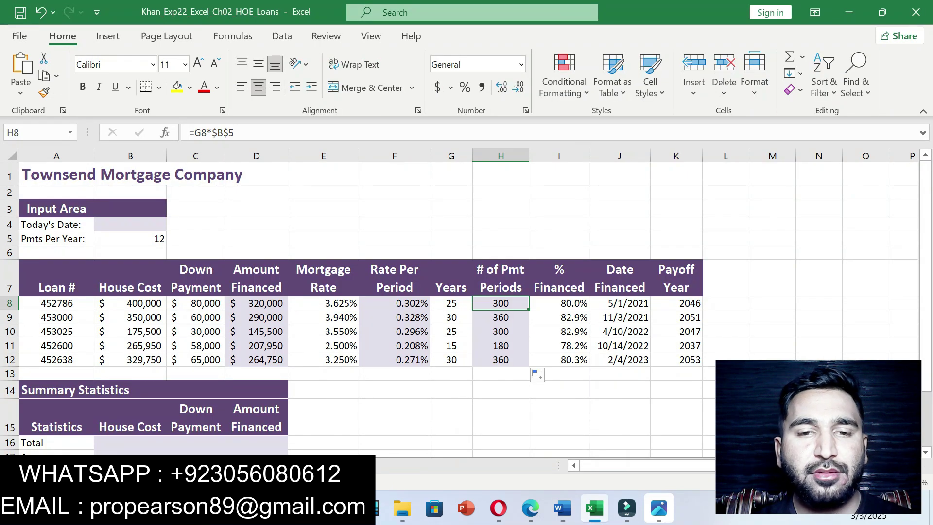
left_click(562, 508)
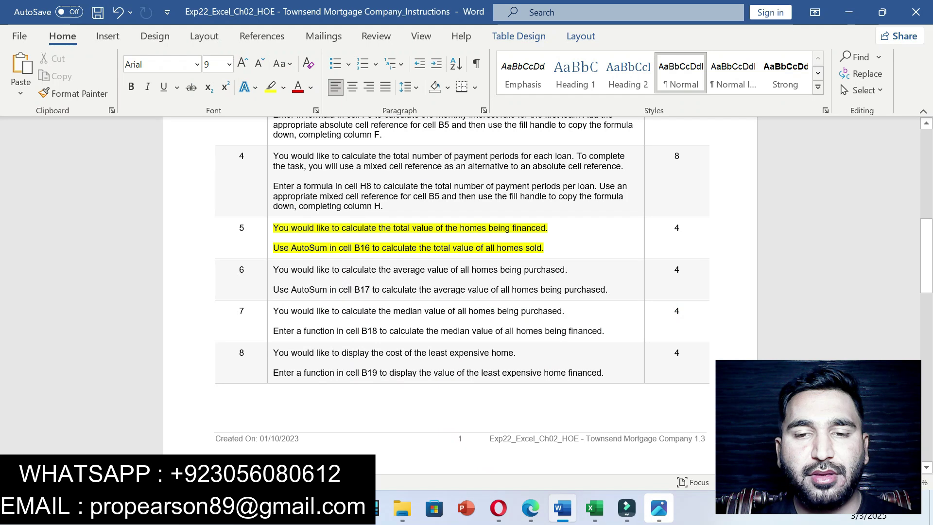
left_click(595, 508)
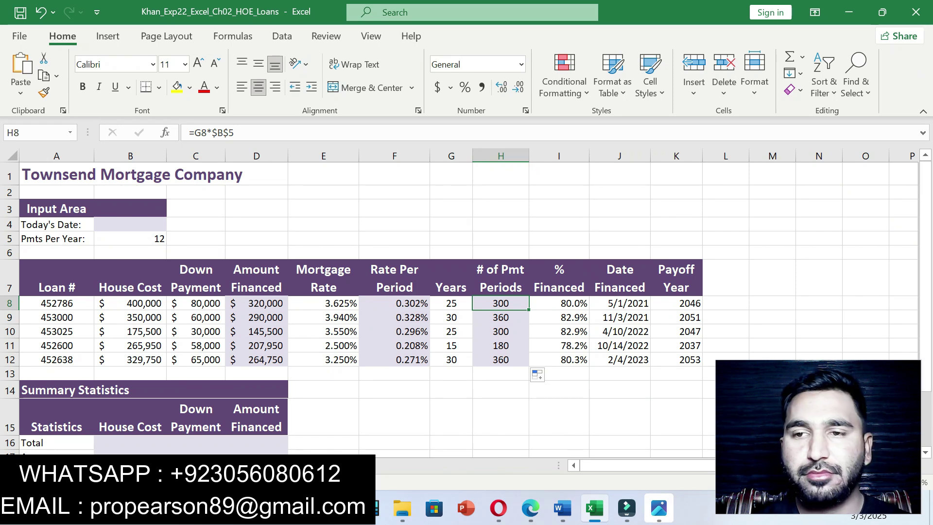
Step: Try to total the house costs in cell B16 with =SUM(B8:B150, rechecking step 5 in Word, and undo the entry
left_click_drag(926, 276, 926, 331)
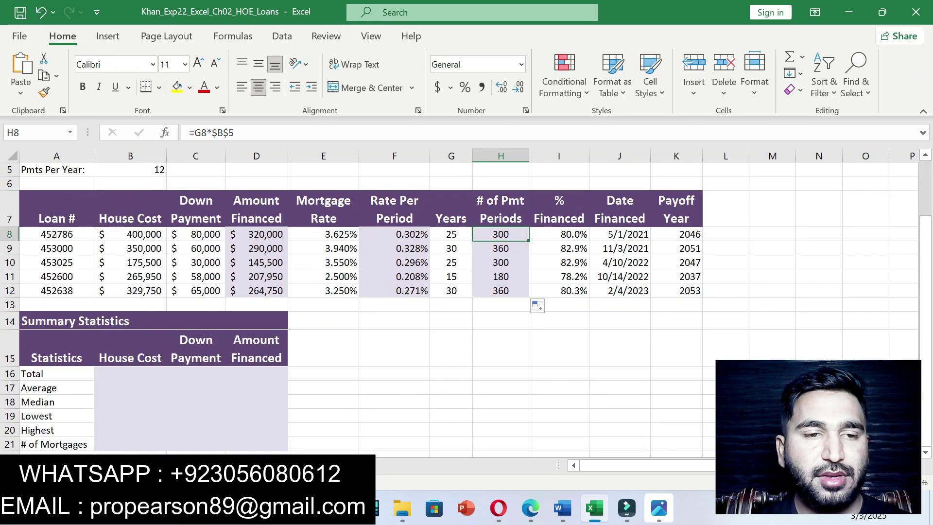
left_click(130, 373)
type("=S")
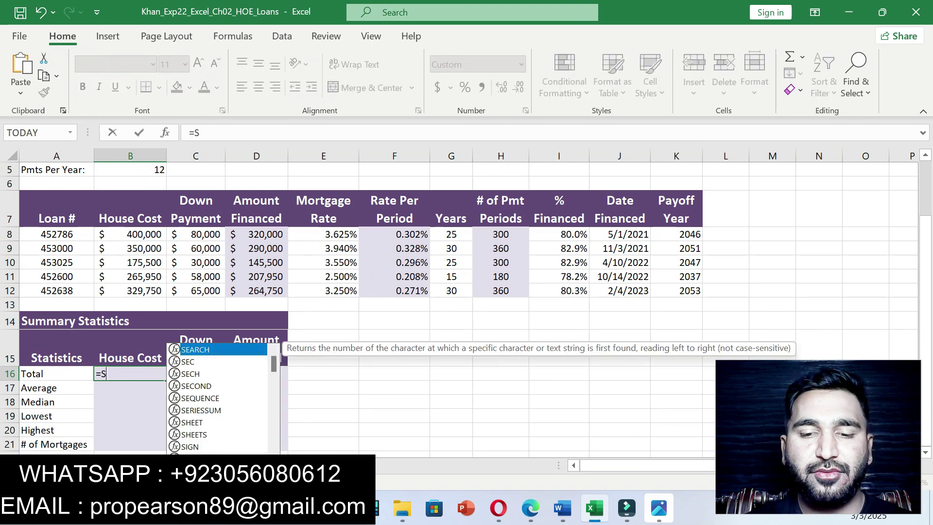
type("UM(")
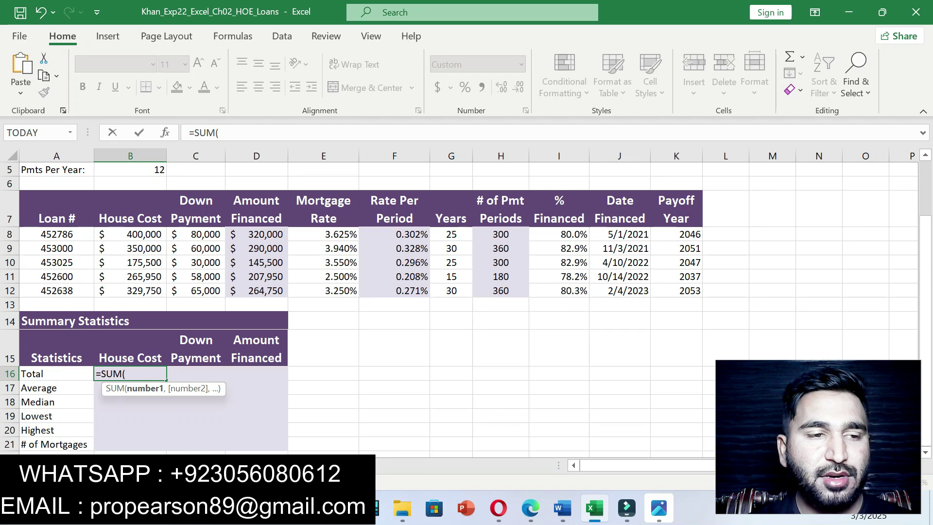
left_click(563, 508)
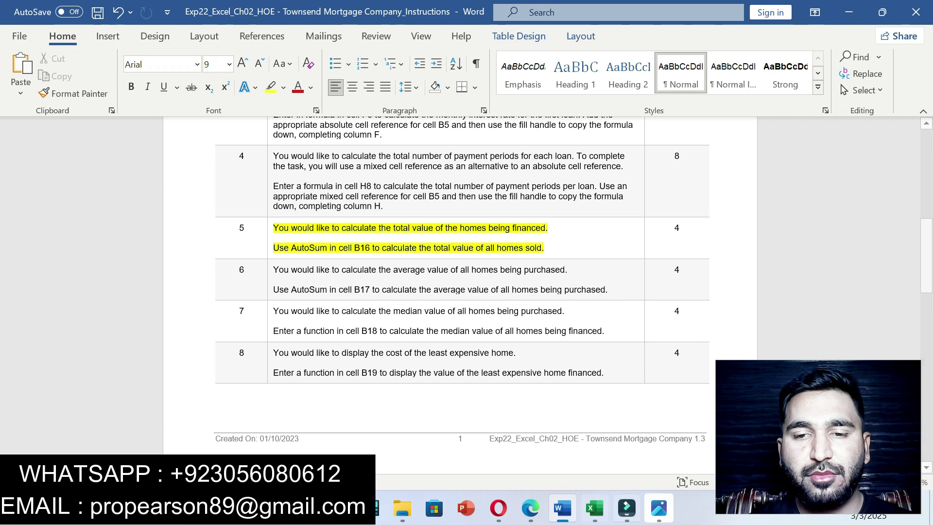
left_click(595, 508)
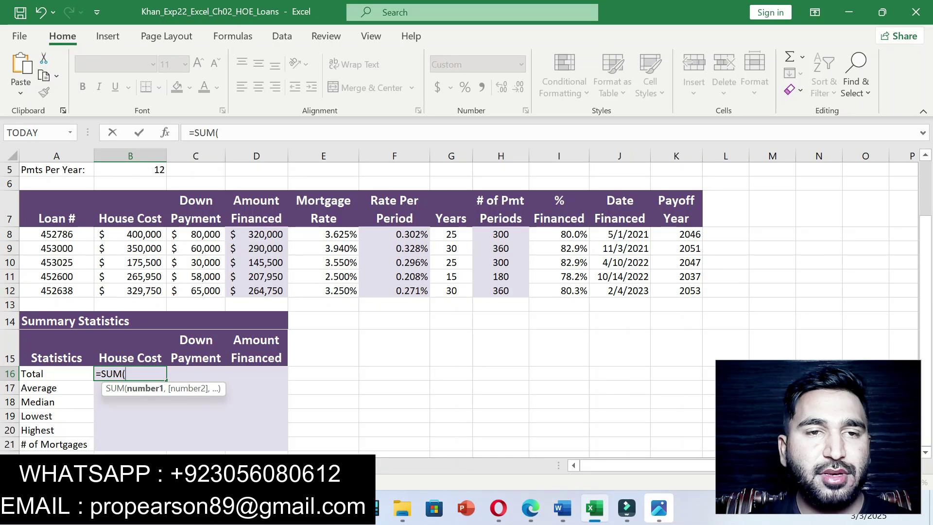
type("B8")
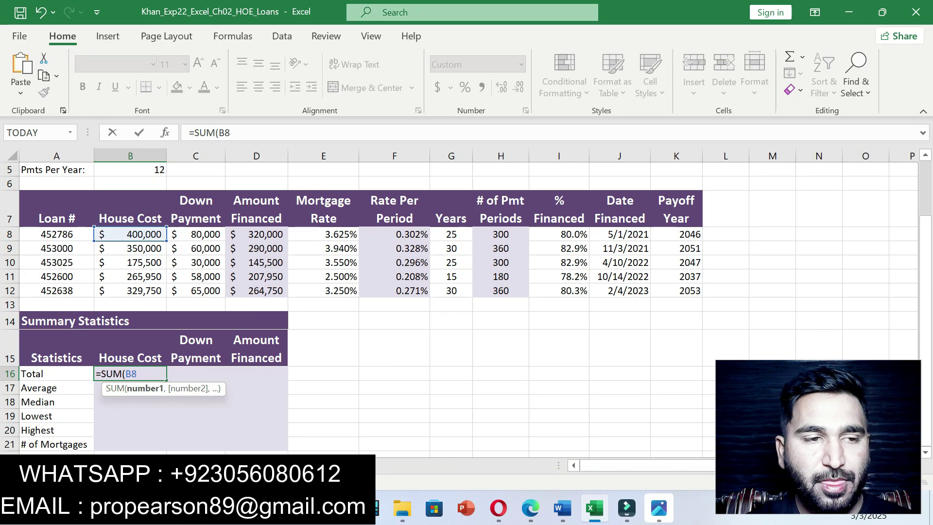
type(":B15")
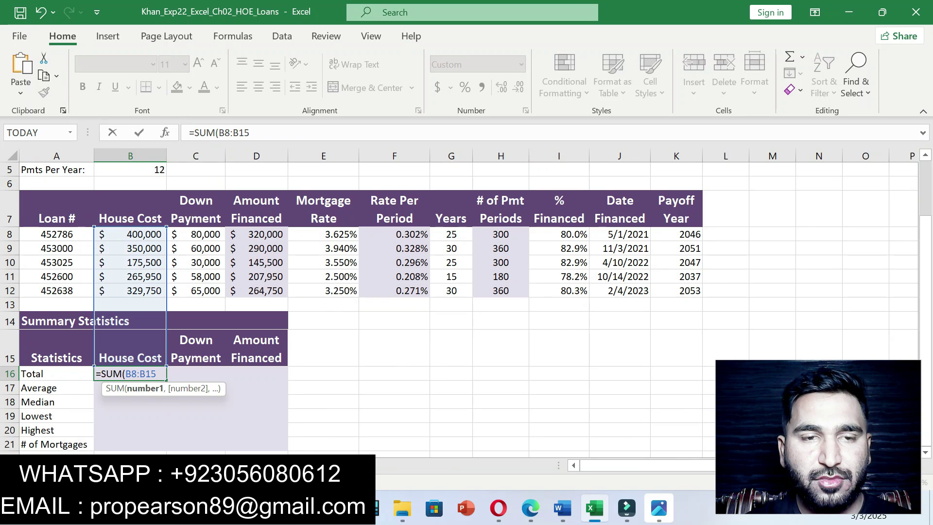
type("0")
key("Return")
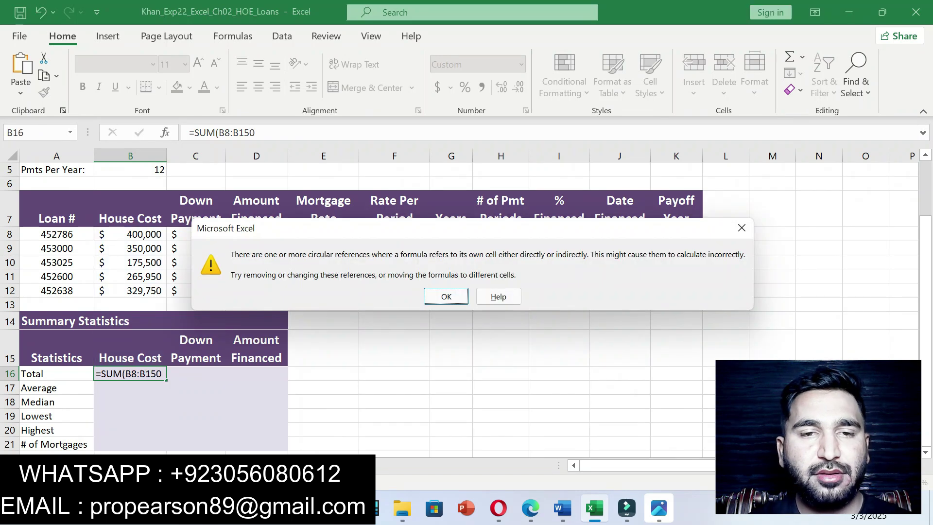
key("Return")
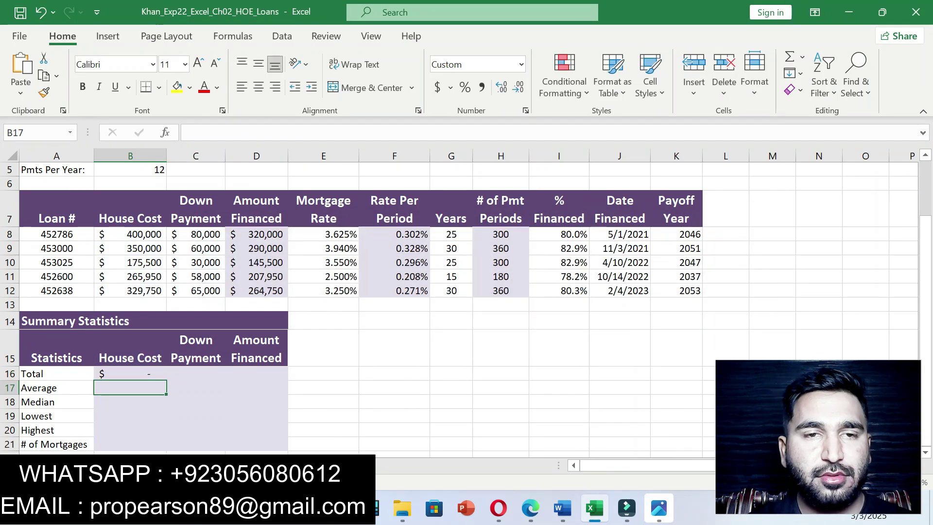
key("ctrl+z")
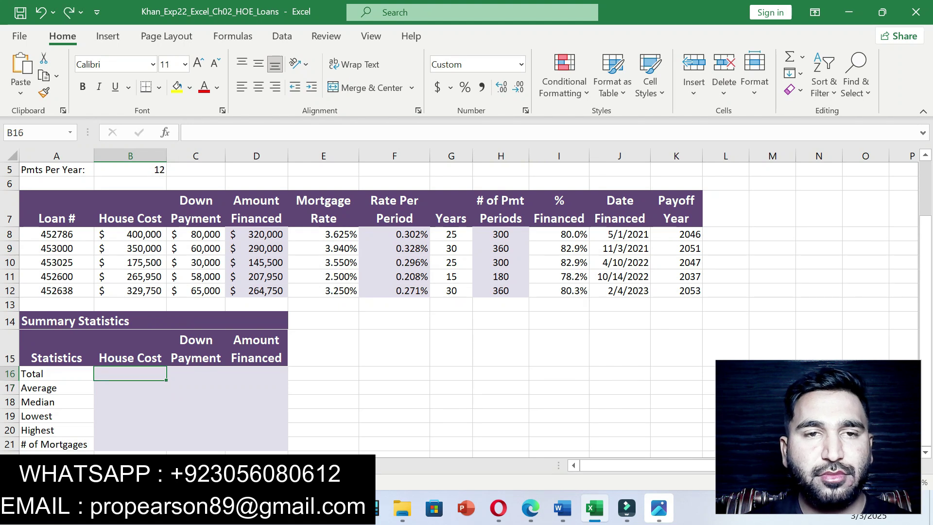
type("=")
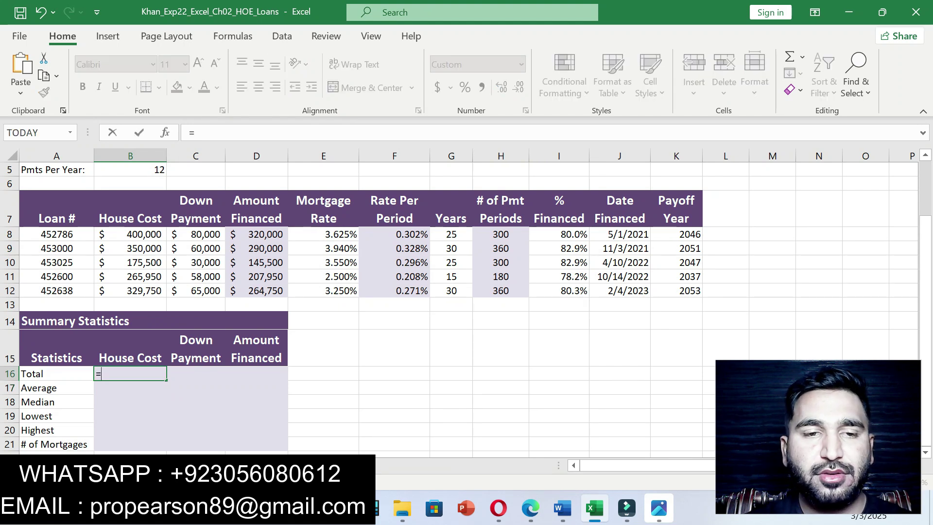
type("B8")
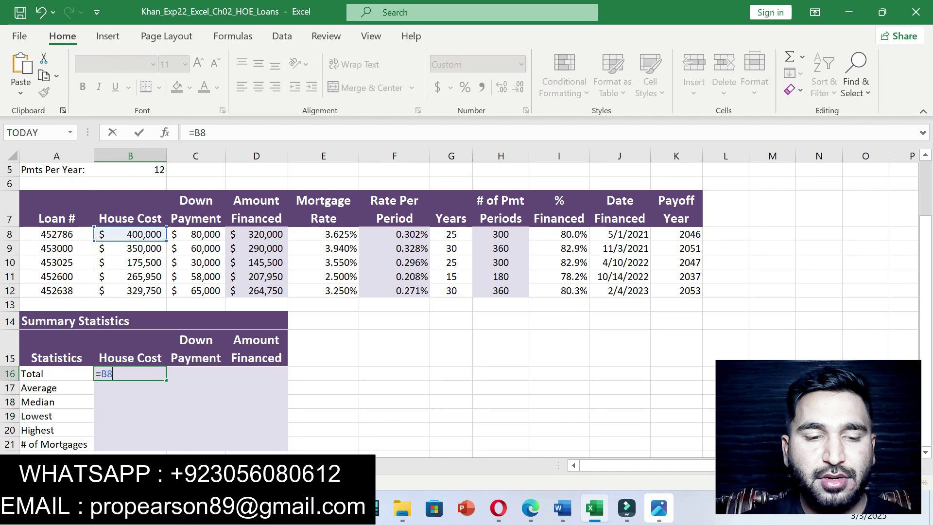
type(":B")
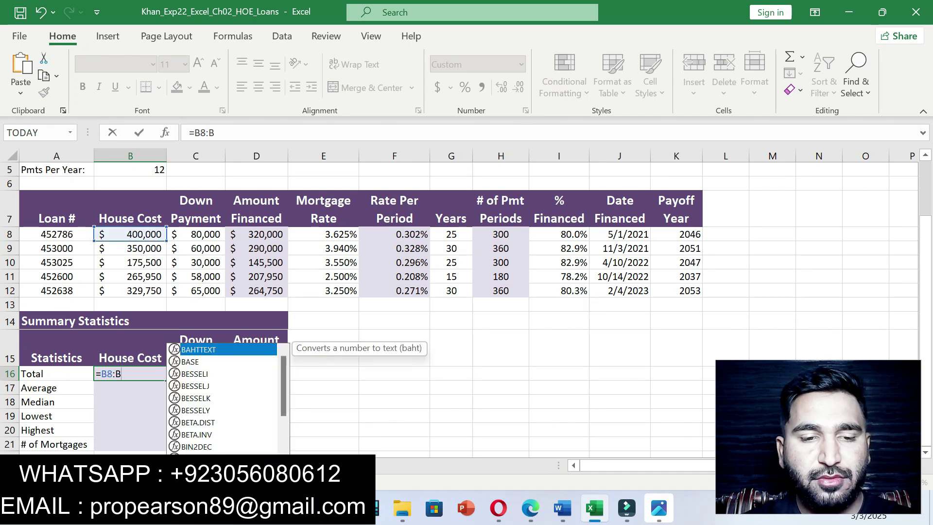
type("15")
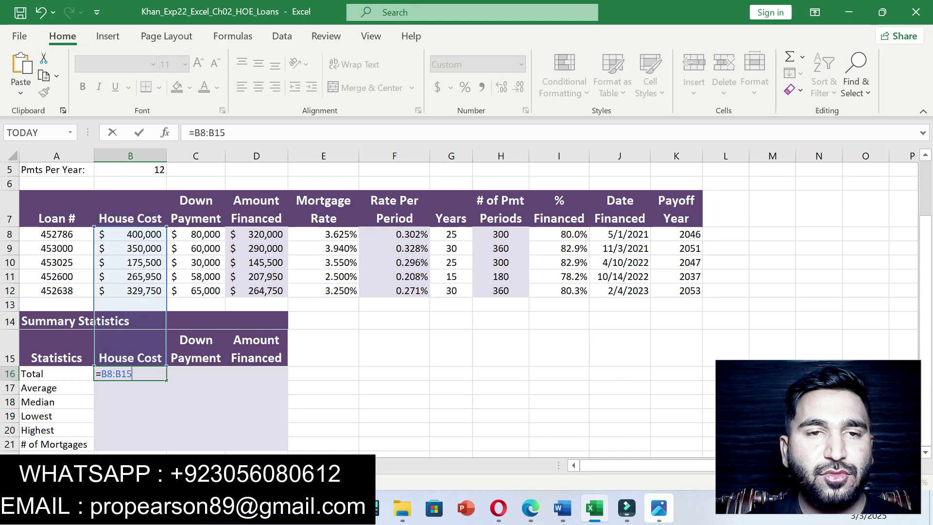
key("shift+Home")
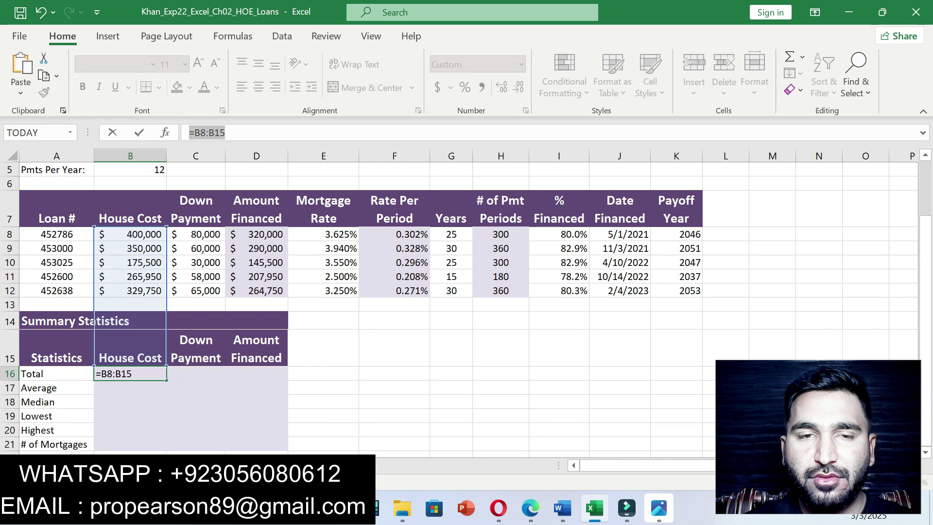
Step: Enter the formula =SUM(B8:B15) in cell B16 to total the house costs, and select the cell
type("=SUM(")
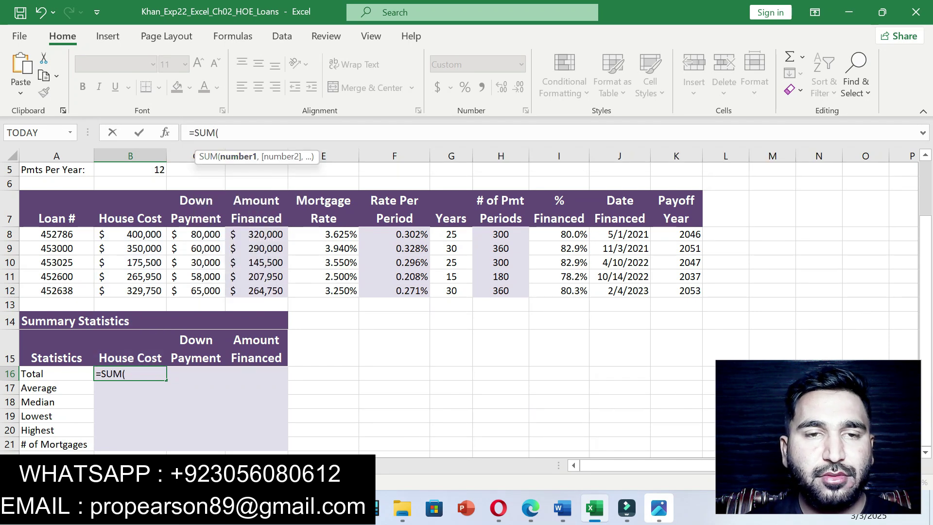
type("B8")
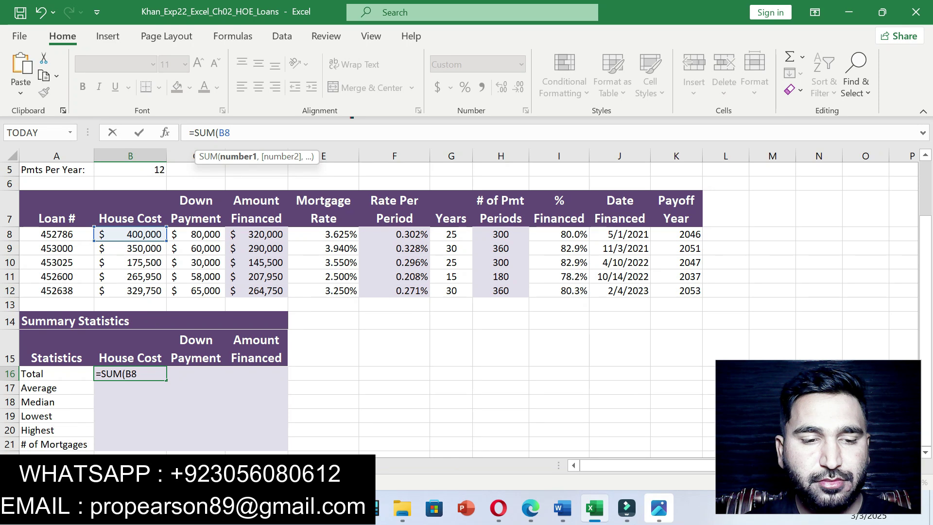
type(":B")
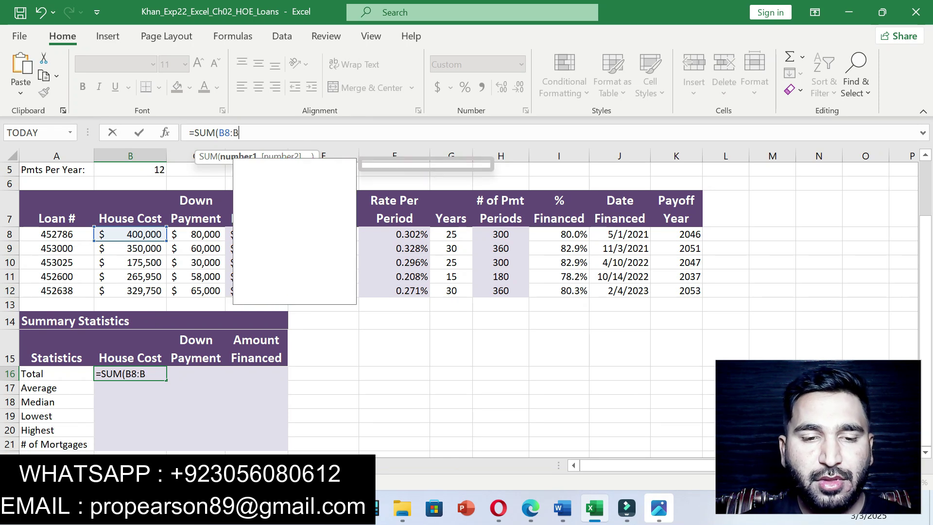
type("15)")
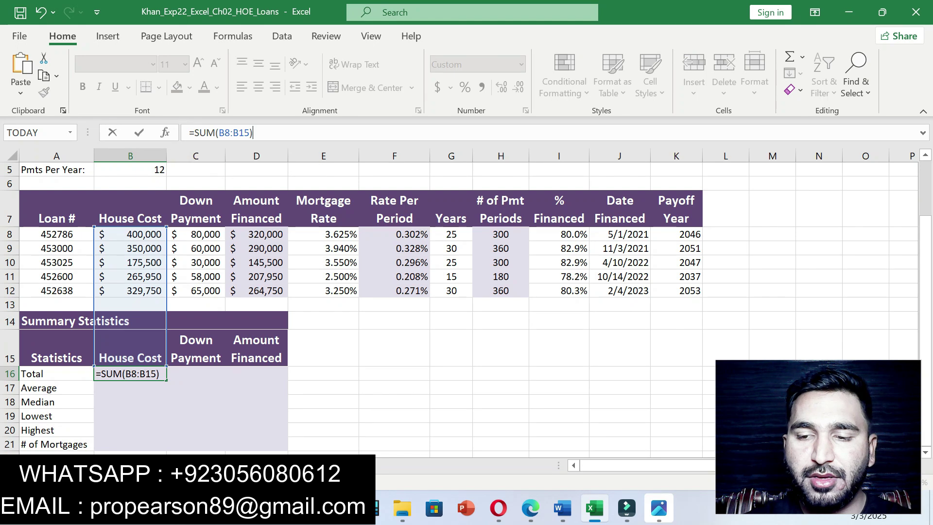
key("Return")
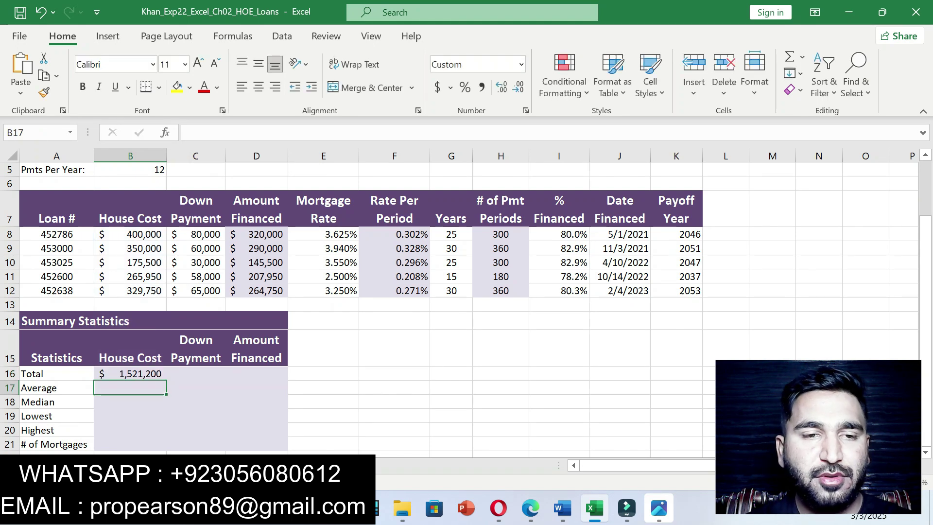
left_click(130, 374)
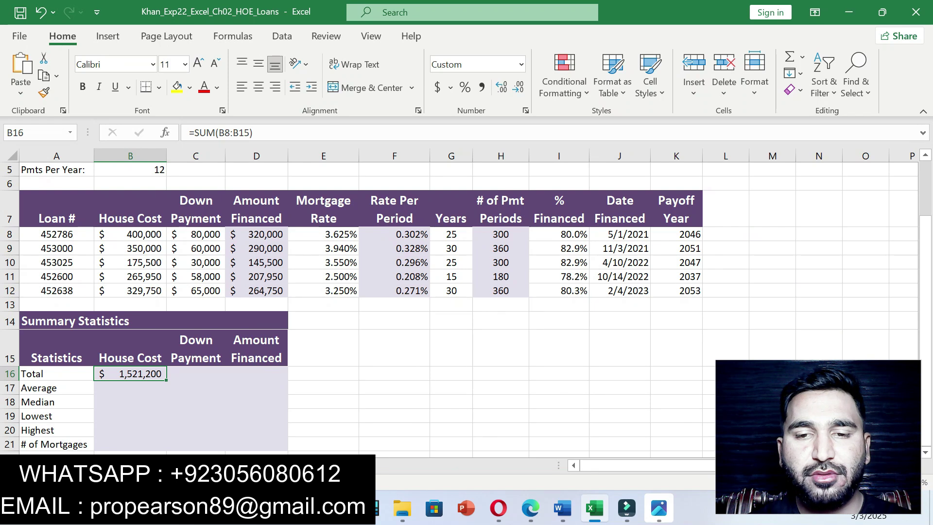
Step: Switch to the Word instructions, undo the step 5 highlight, and highlight the step 6 text about the average home value in yellow
left_click(562, 507)
key("ctrl+z")
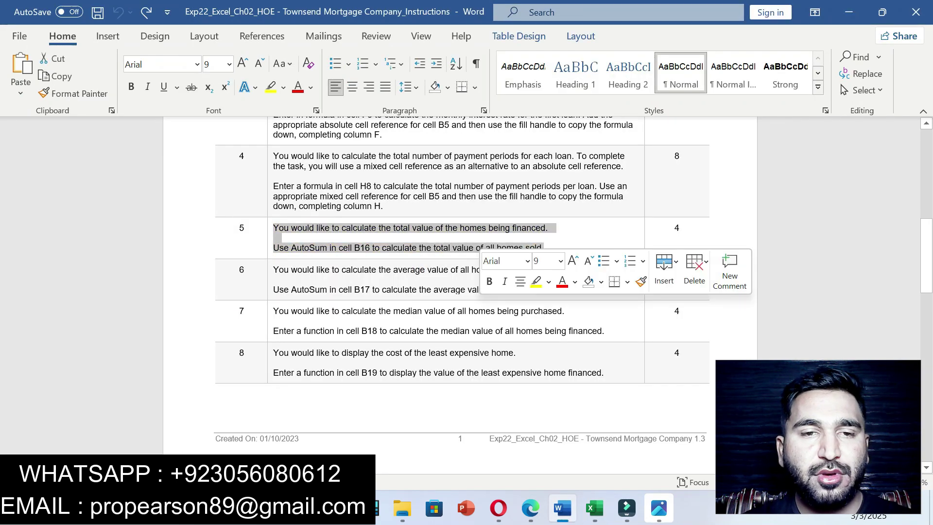
left_click_drag(273, 269, 608, 291)
left_click(675, 263)
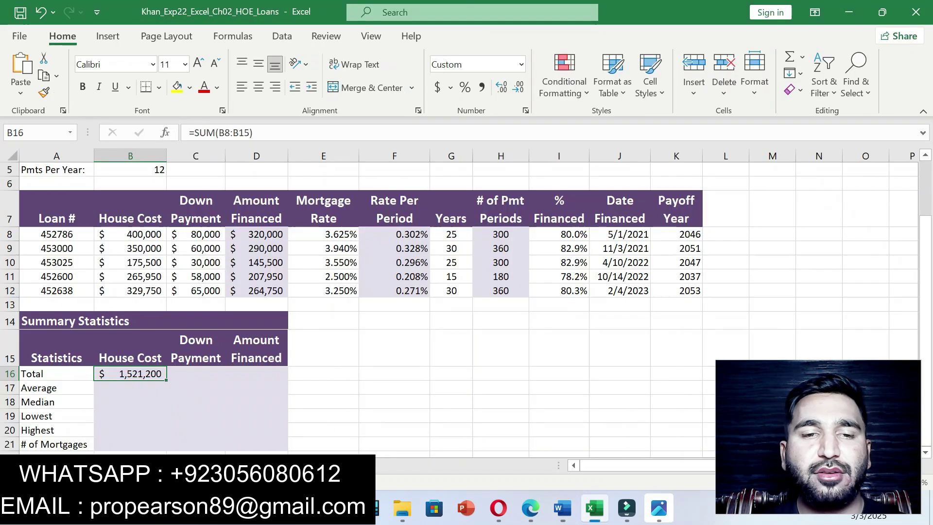
Step: Return to Excel and enter =AVERAGE(B8:B12) in cell B17 for the average house cost, rechecking step 6 in Word
key("alt+Tab")
left_click(131, 388)
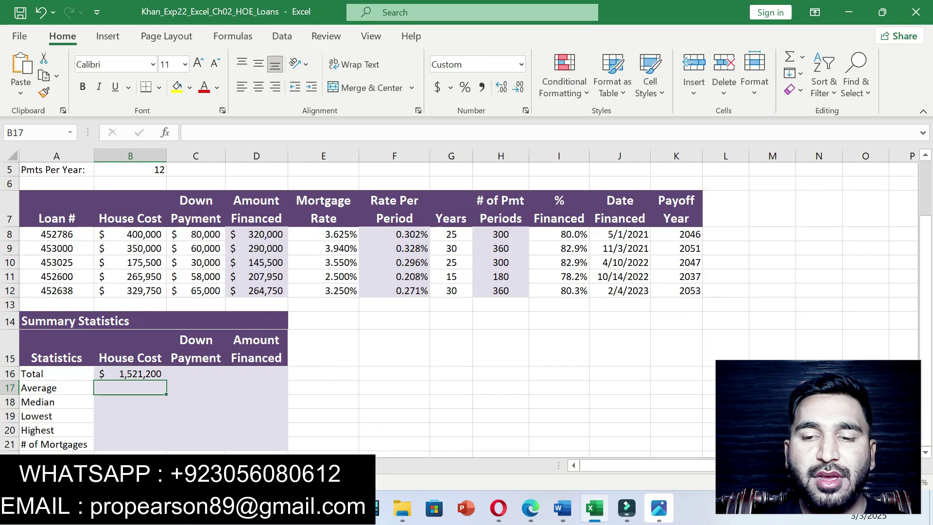
type("=")
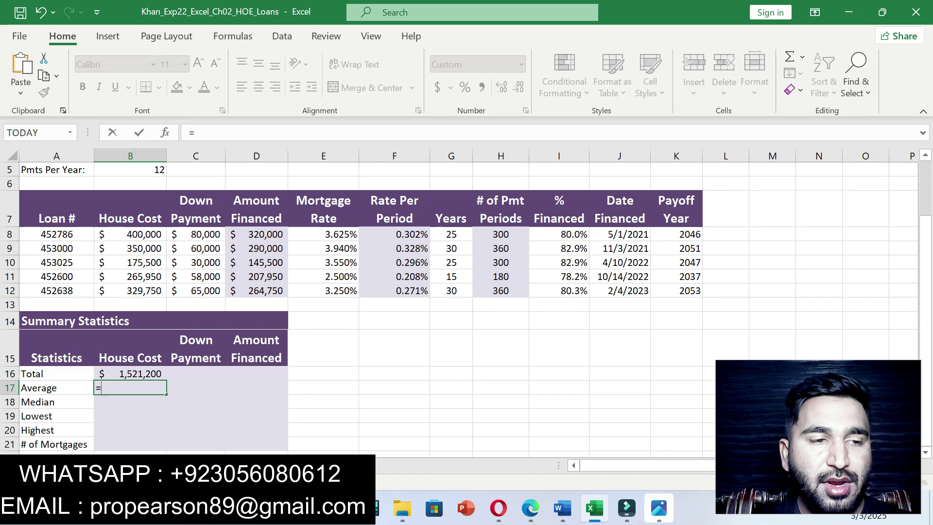
left_click(563, 508)
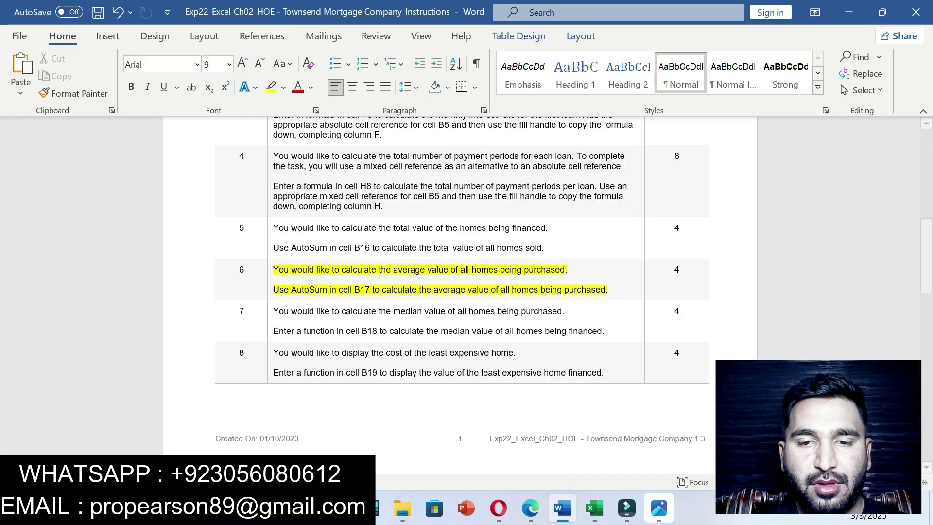
key("alt+Tab")
type("AV")
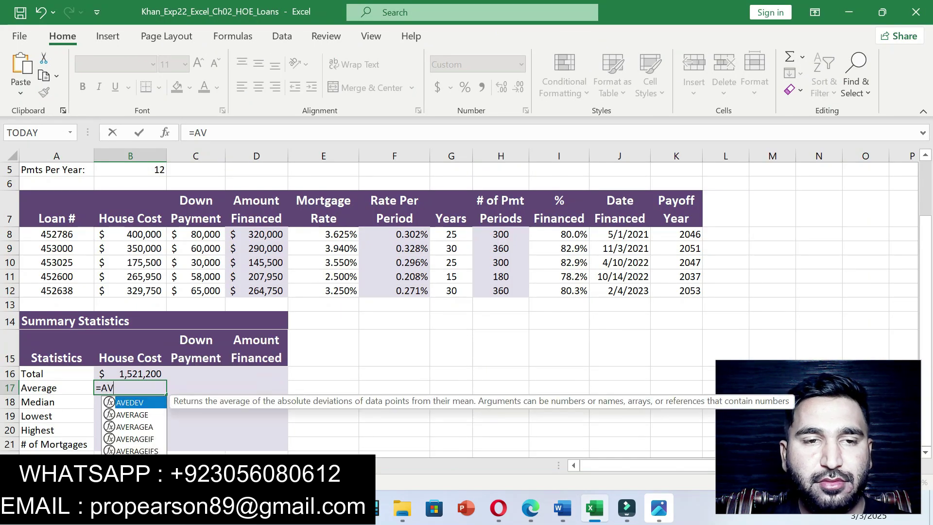
key("Down")
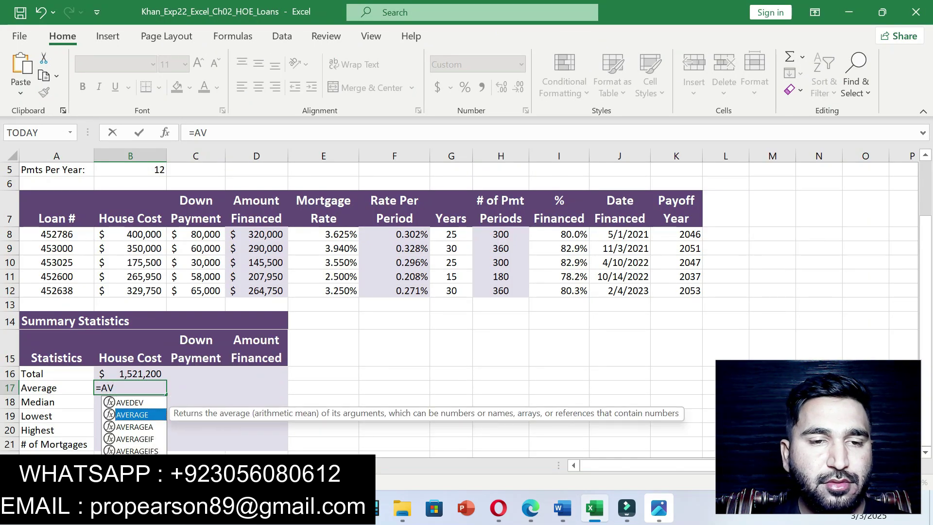
key("Tab")
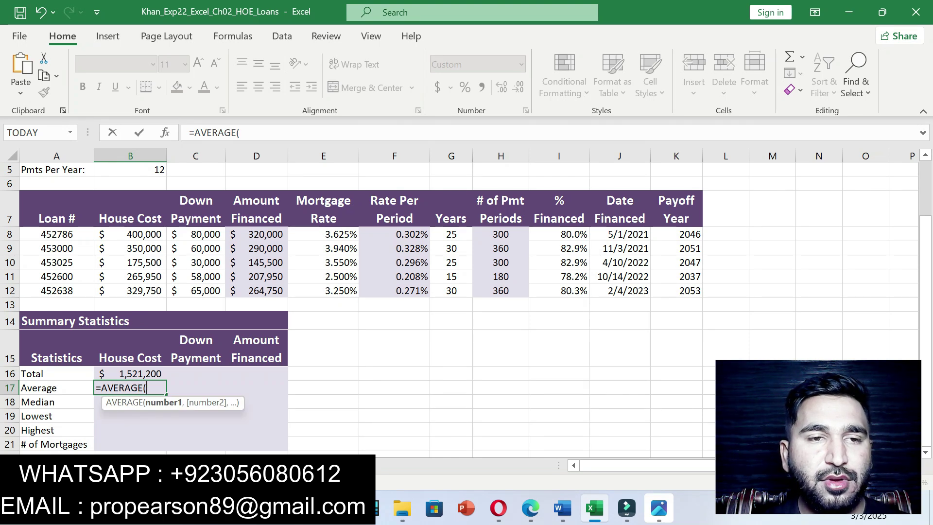
left_click_drag(130, 234, 130, 291)
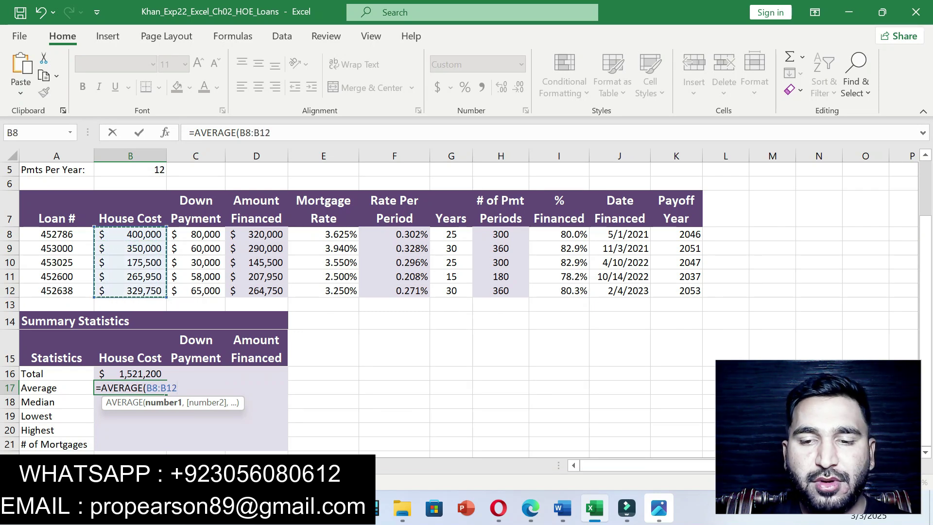
type(")")
key("Return")
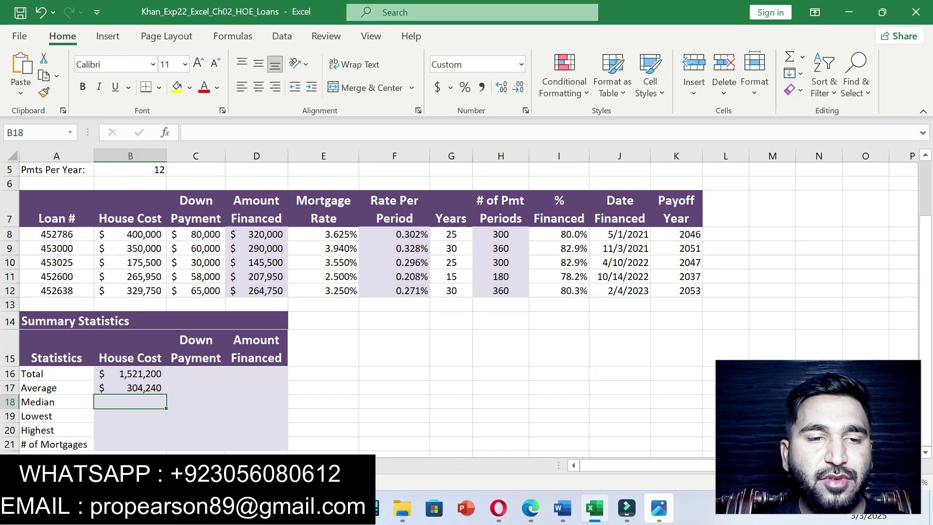
left_click(131, 388)
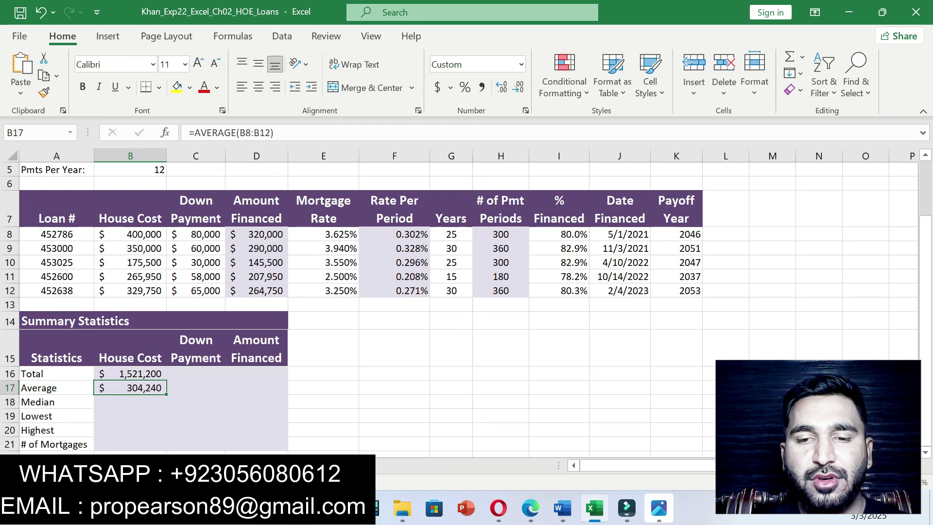
Step: Switch to the Word instructions, undo the step 6 highlight, and highlight the step 7 text about the median home value in yellow
left_click(563, 508)
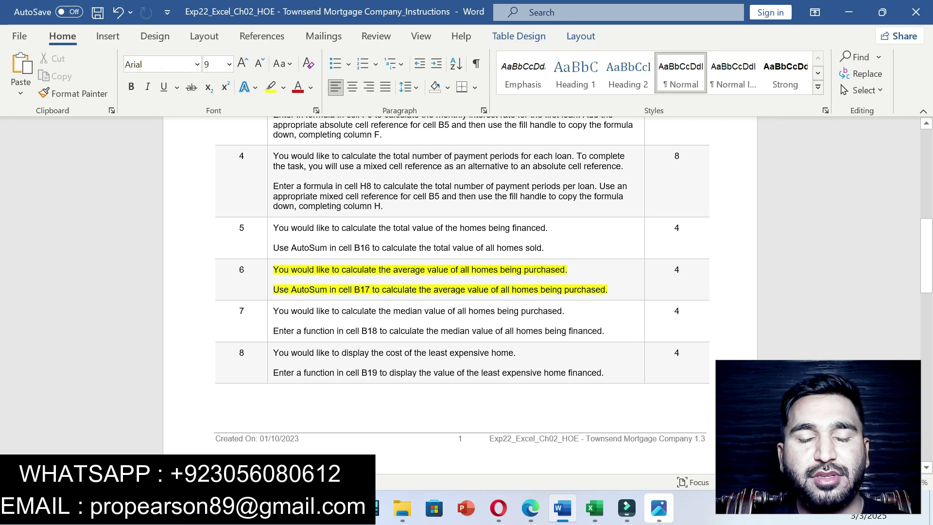
key("ctrl+z")
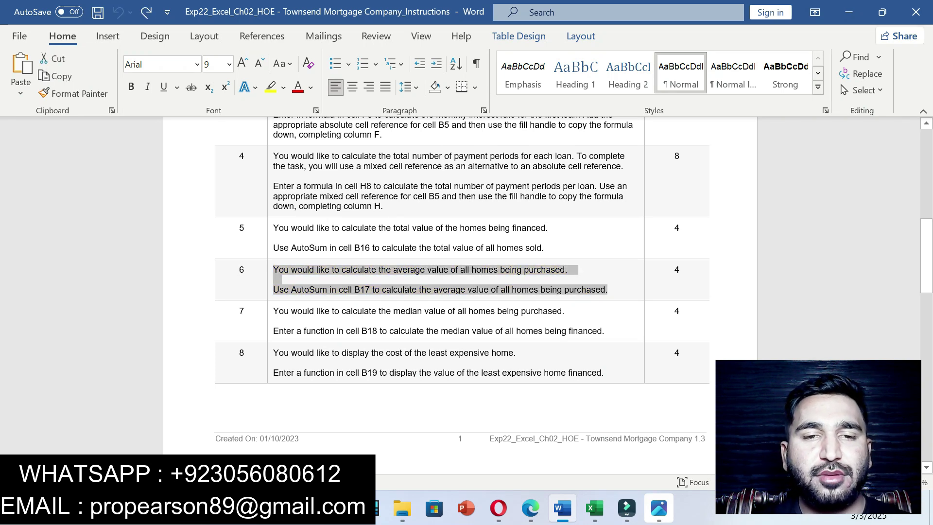
left_click(289, 311)
left_click_drag(274, 311, 605, 332)
left_click(661, 305)
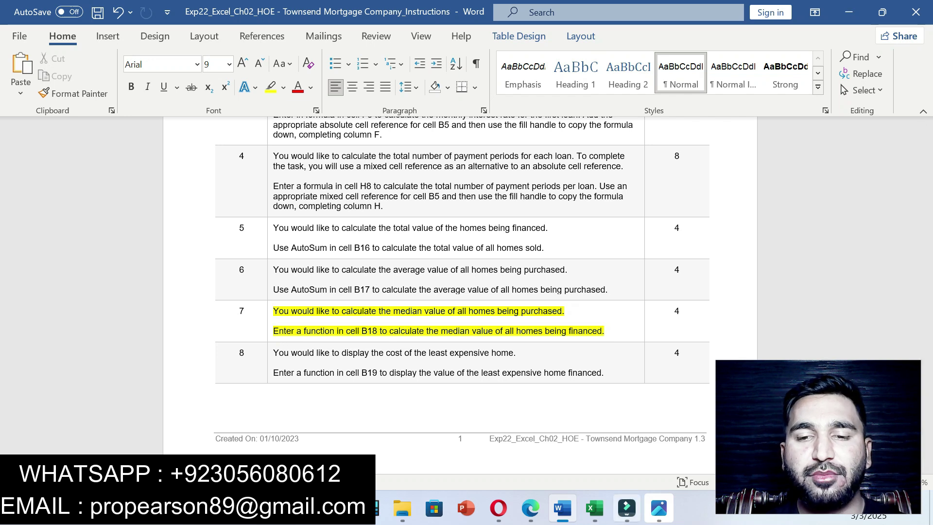
Step: Return to Excel, enter =MEDIAN(B8:B12) in cell B18 for the median house cost, and select the cell
left_click(594, 508)
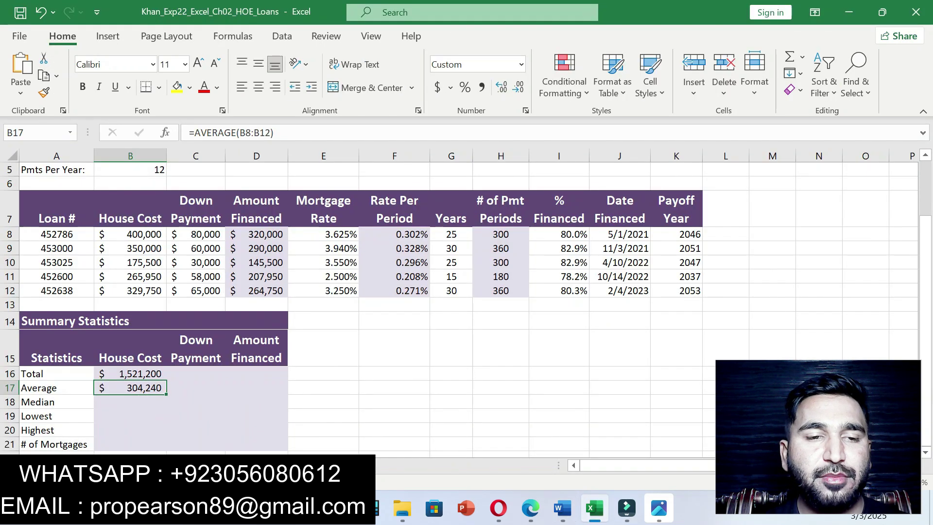
left_click(131, 402)
type("=")
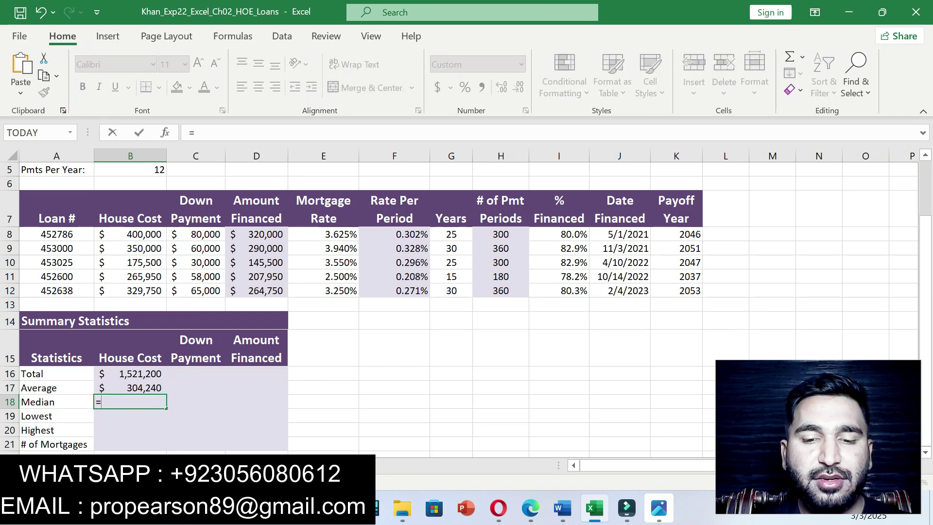
type("MED")
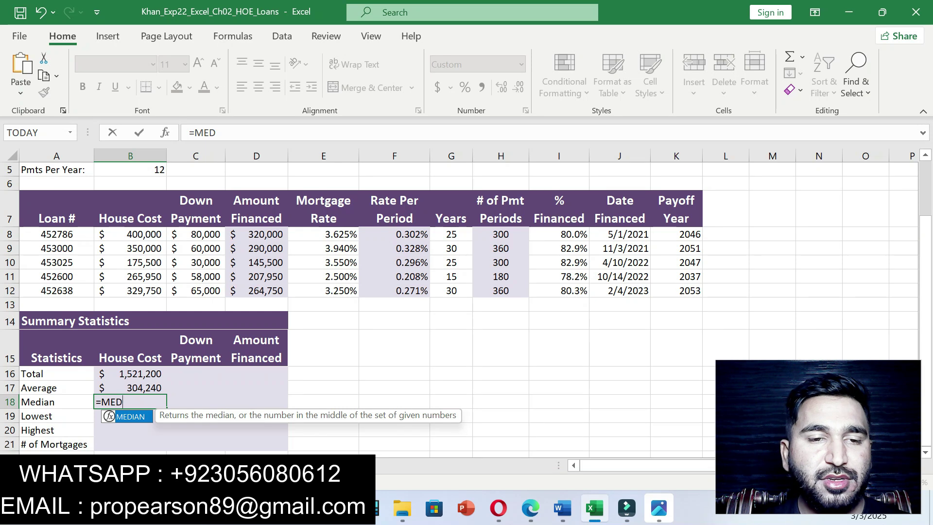
key("Tab")
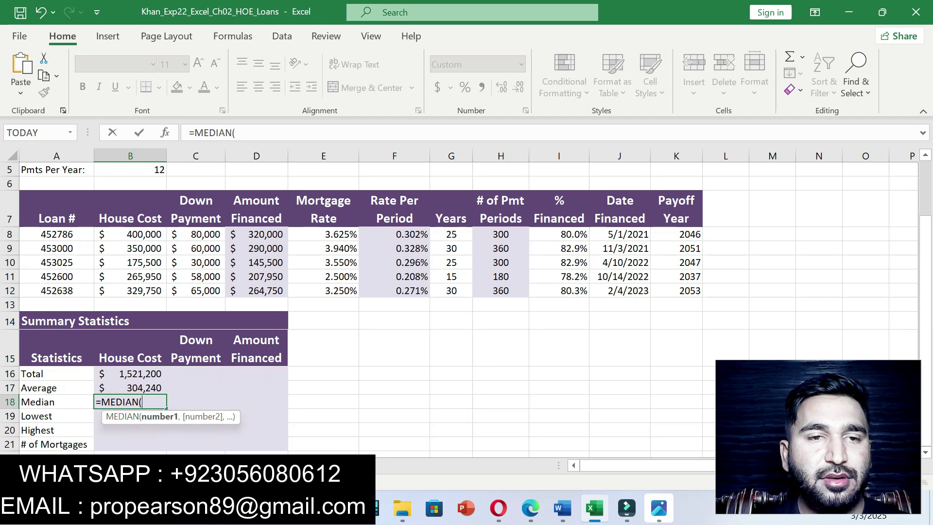
left_click_drag(130, 234, 130, 290)
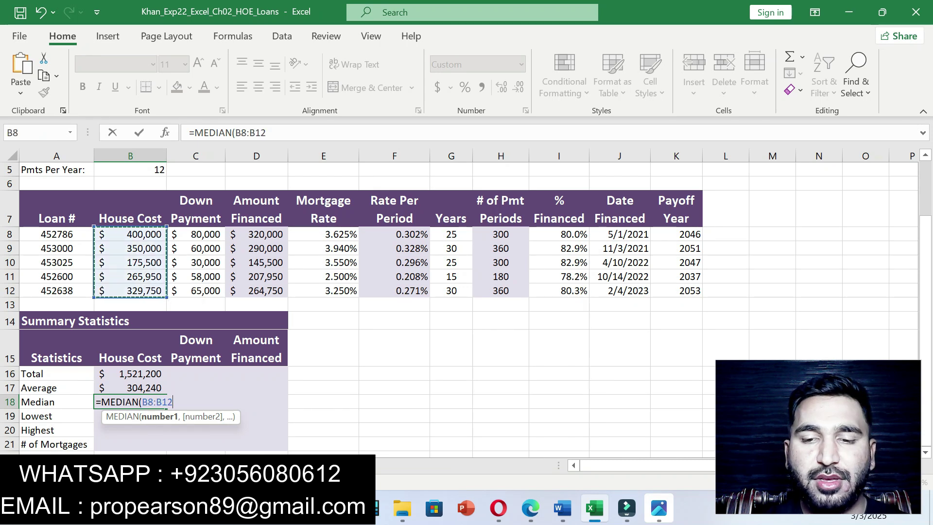
type(")")
key("Return")
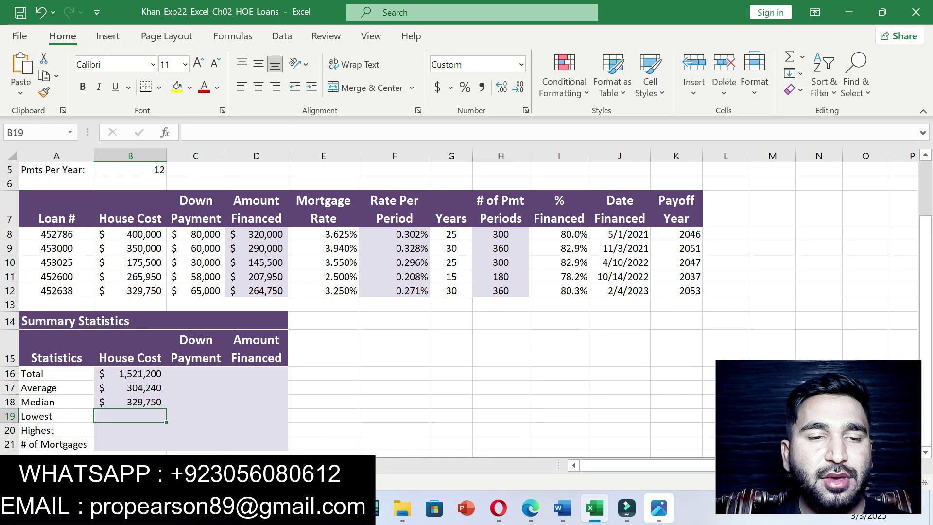
left_click(130, 402)
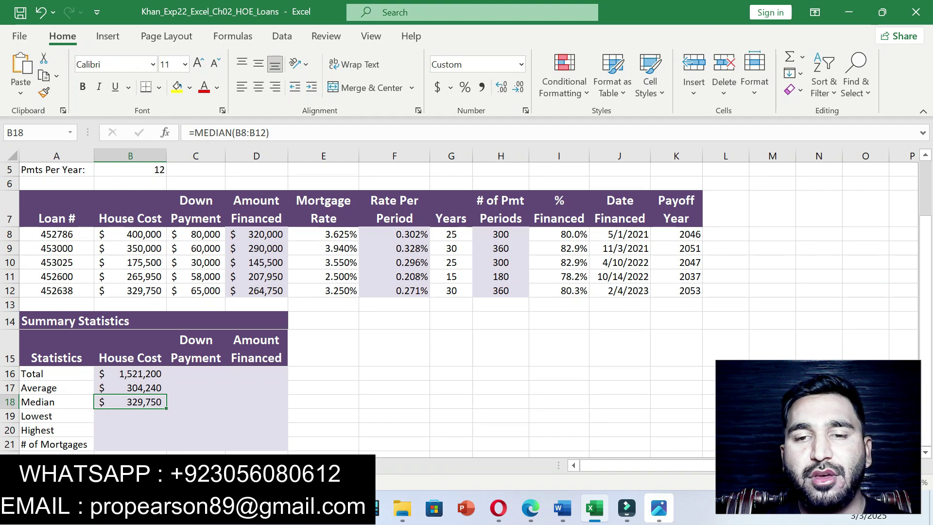
Step: Switch to the Word instructions, undo the step 7 highlight, and highlight the step 8 text about the least expensive home in yellow
left_click(563, 509)
key("ctrl+z")
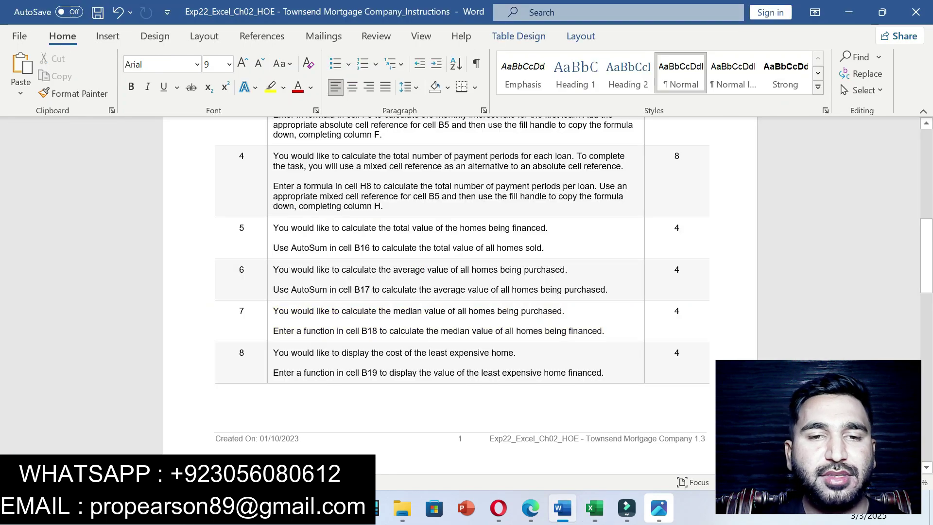
double_click(462, 373)
left_click_drag(926, 260, 927, 282)
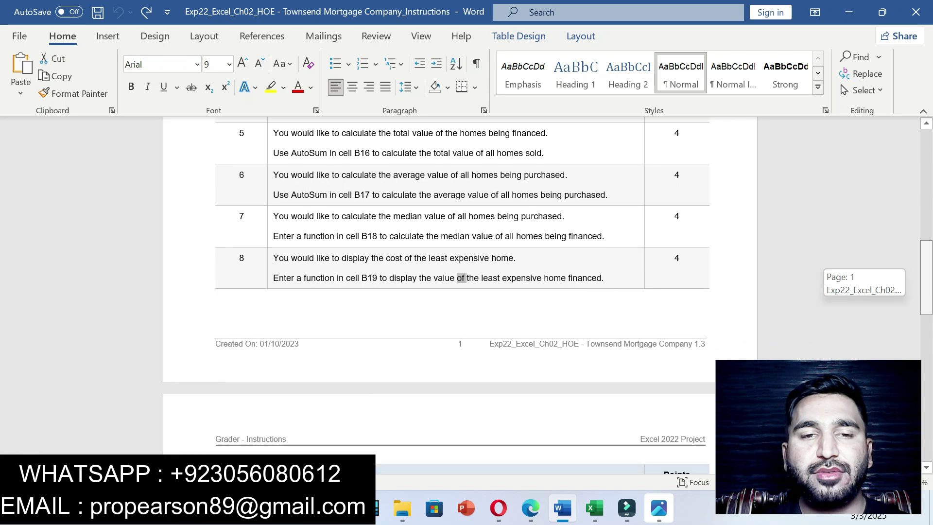
scroll(460, 243, "down", 1)
left_click_drag(273, 229, 598, 248)
left_click(663, 225)
left_click(604, 249)
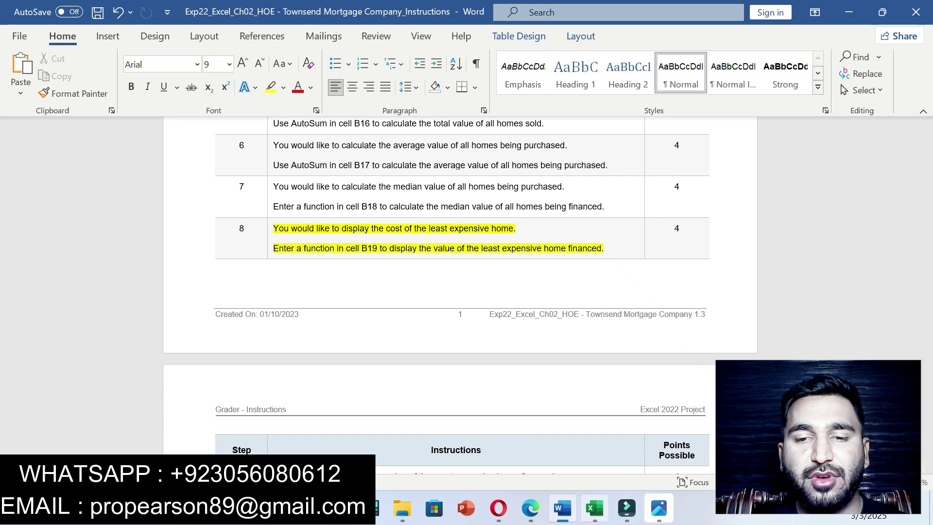
Step: Return to Excel, enter =MIN(B8:B12) in cell B19 for the lowest house cost, and select the cell
left_click(595, 508)
left_click(131, 416)
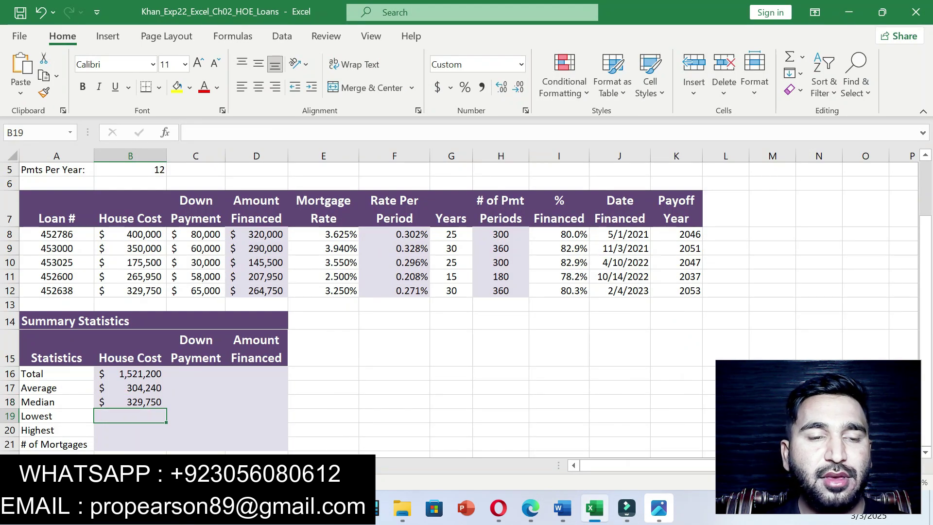
type("=")
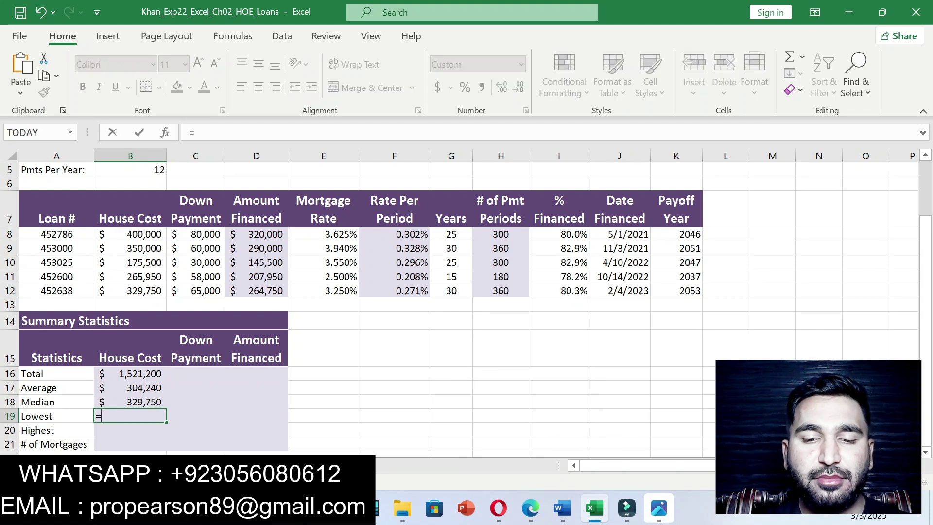
type("MIN")
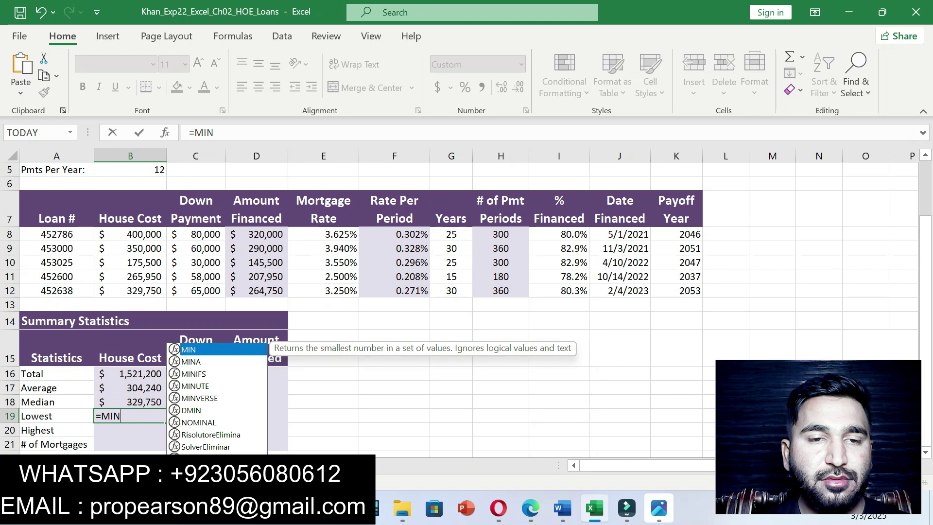
type("(")
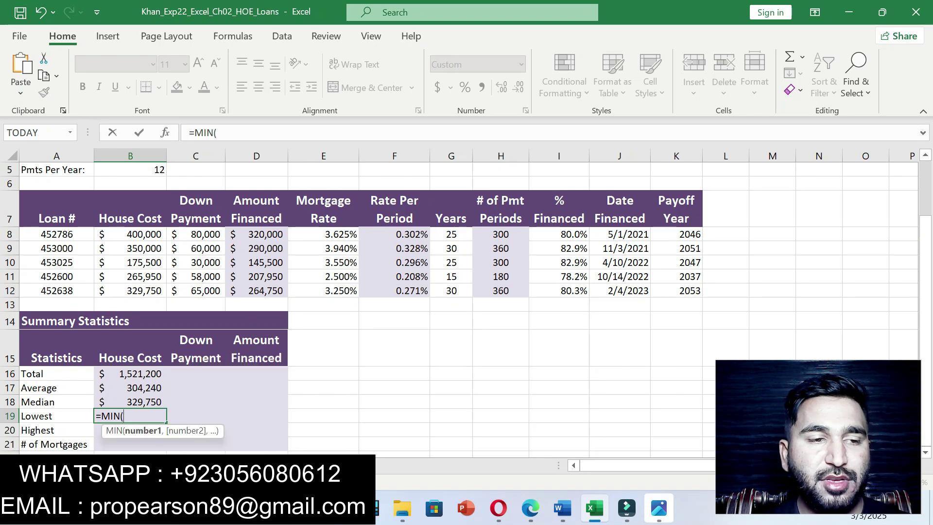
left_click_drag(130, 234, 130, 291)
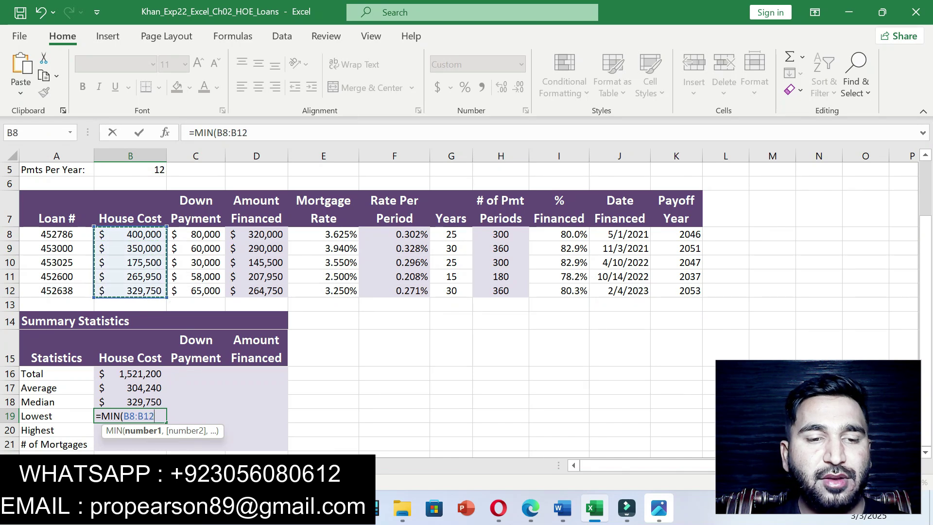
type(")")
key("Return")
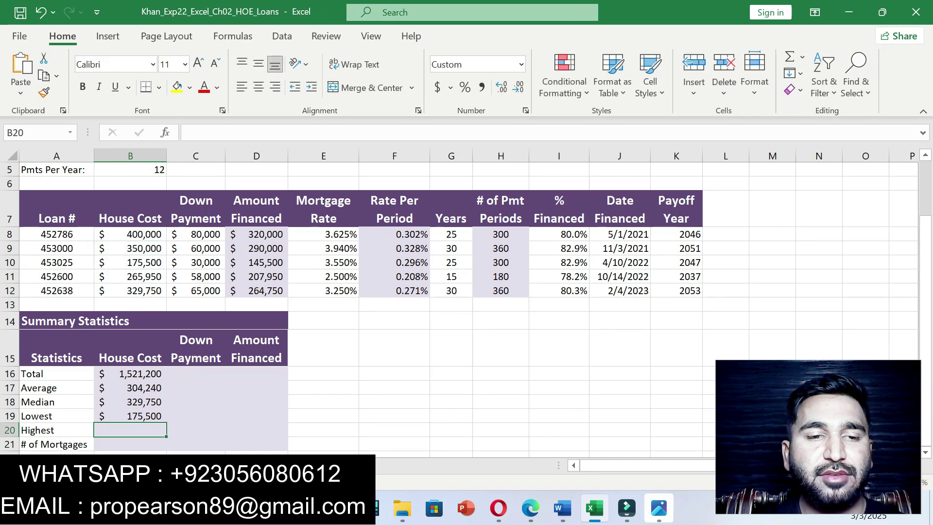
left_click(130, 416)
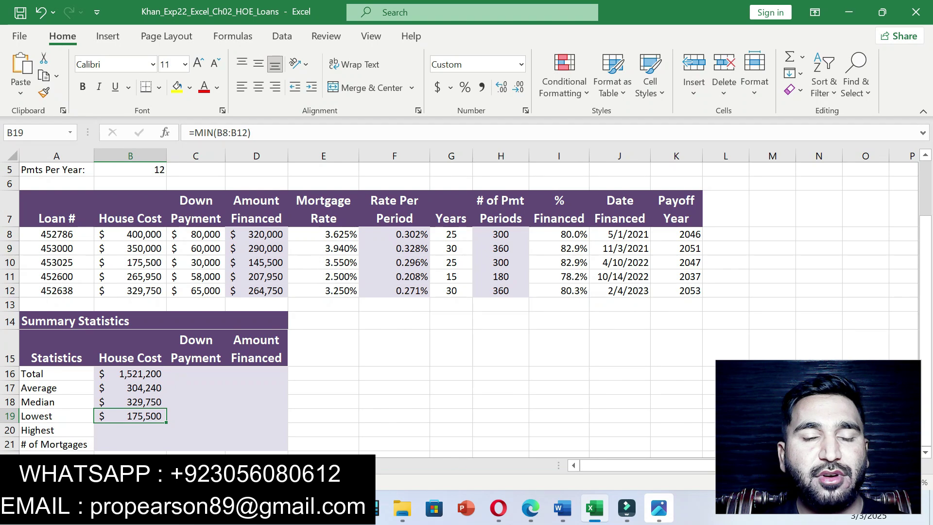
Step: Switch to the Word instructions and highlight the step 9 text about the most expensive home financed in yellow
left_click(562, 508)
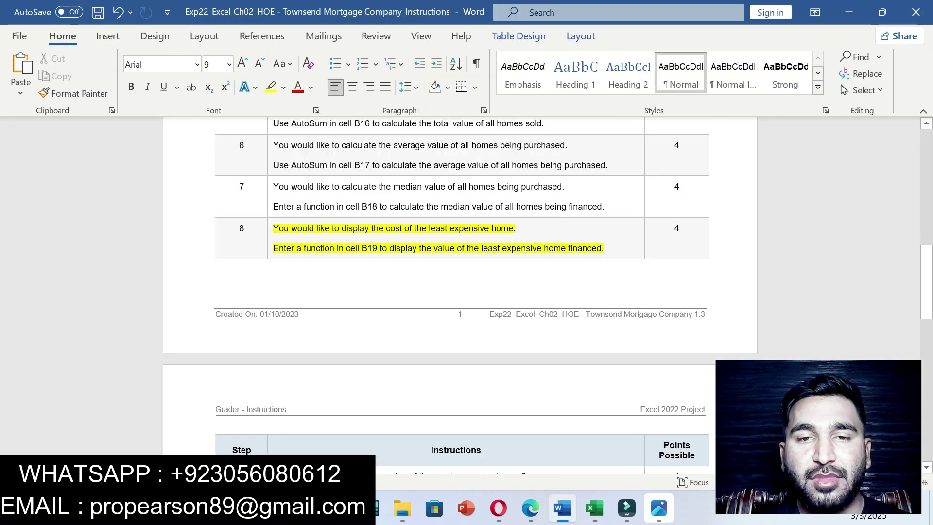
left_click_drag(927, 282, 927, 342)
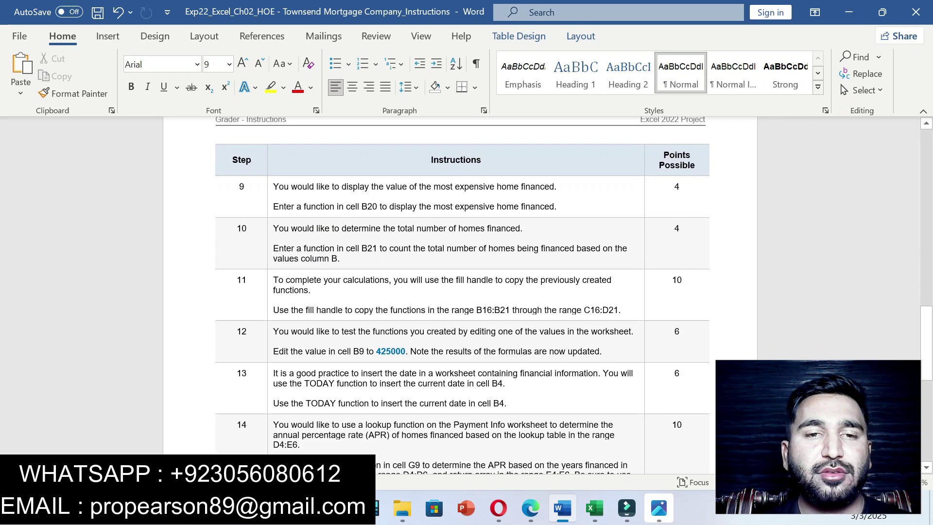
left_click_drag(273, 187, 557, 207)
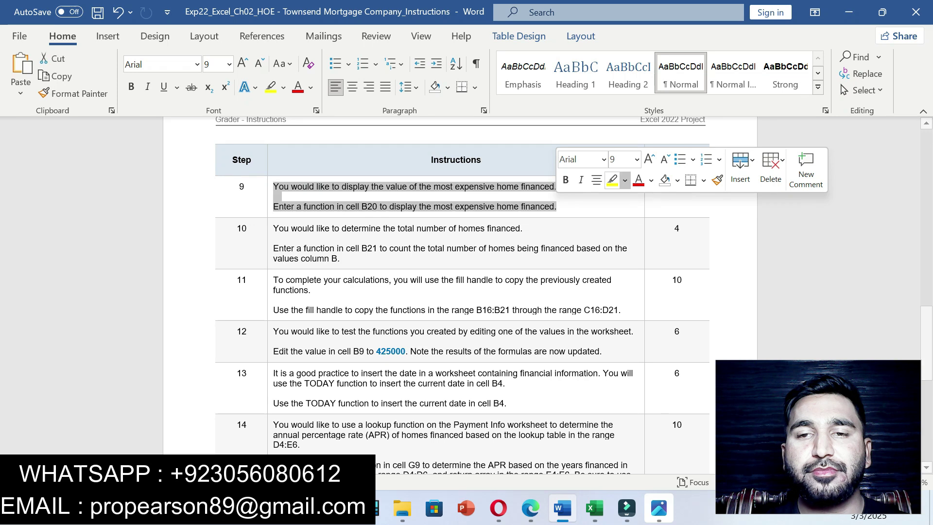
left_click(612, 180)
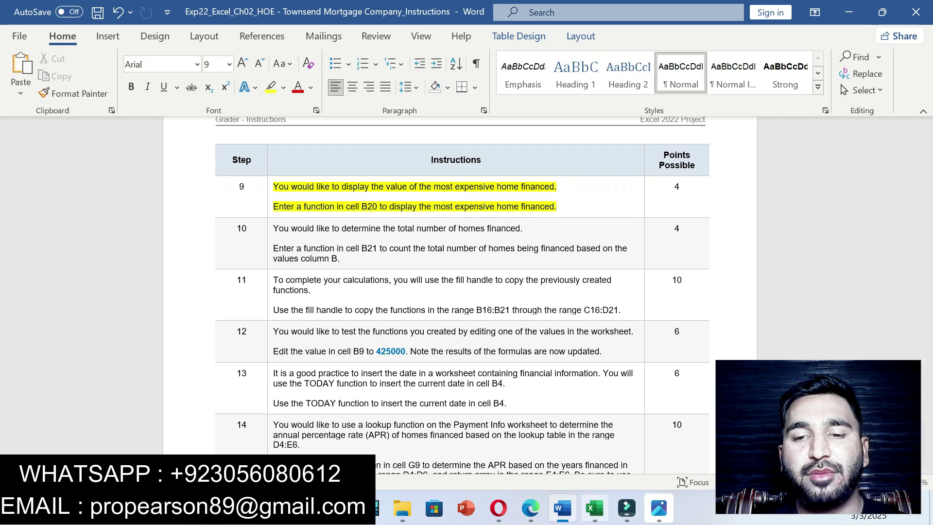
Step: Return to Excel and enter =MAX(B8:B12) in cell B20 for the highest house cost
left_click(595, 509)
left_click(130, 430)
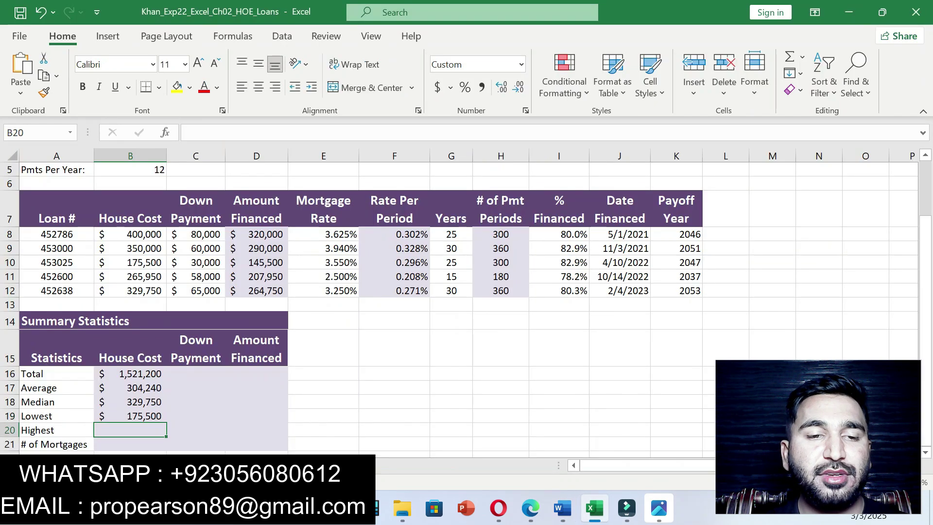
type("=")
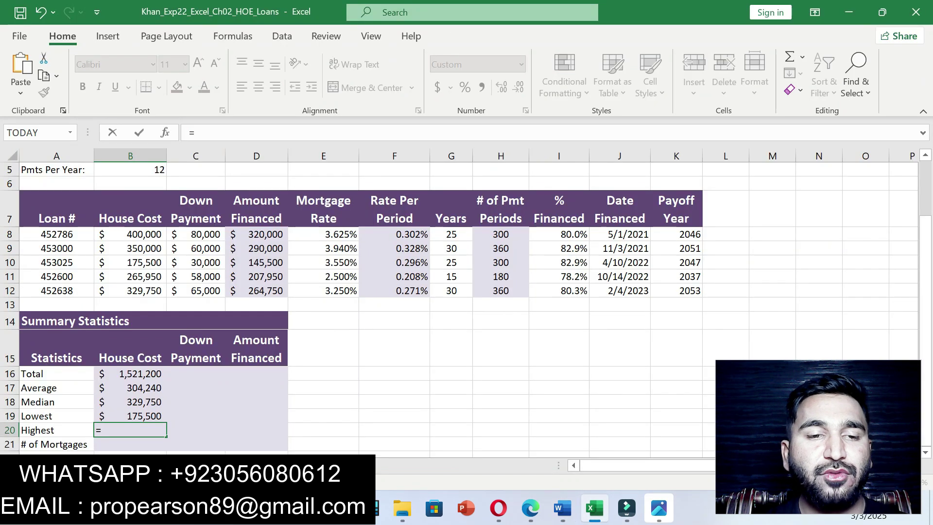
type("MAX")
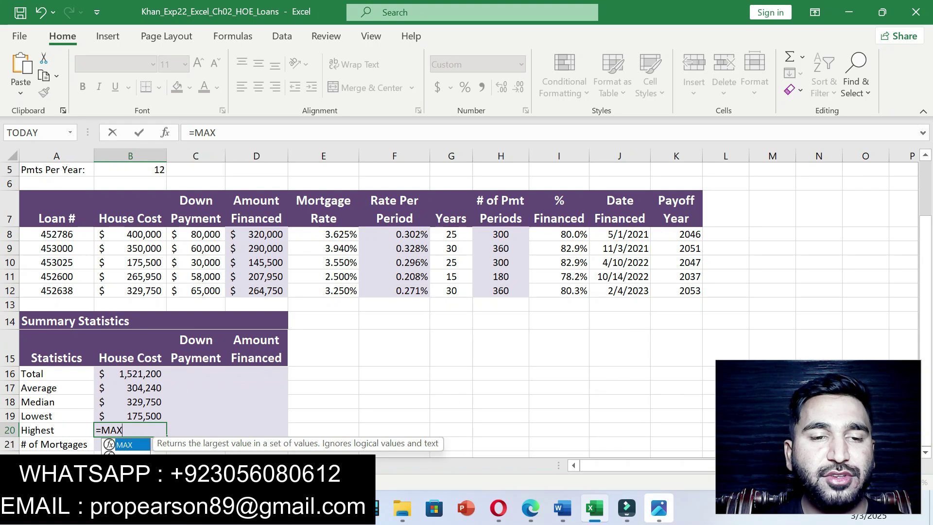
type("(")
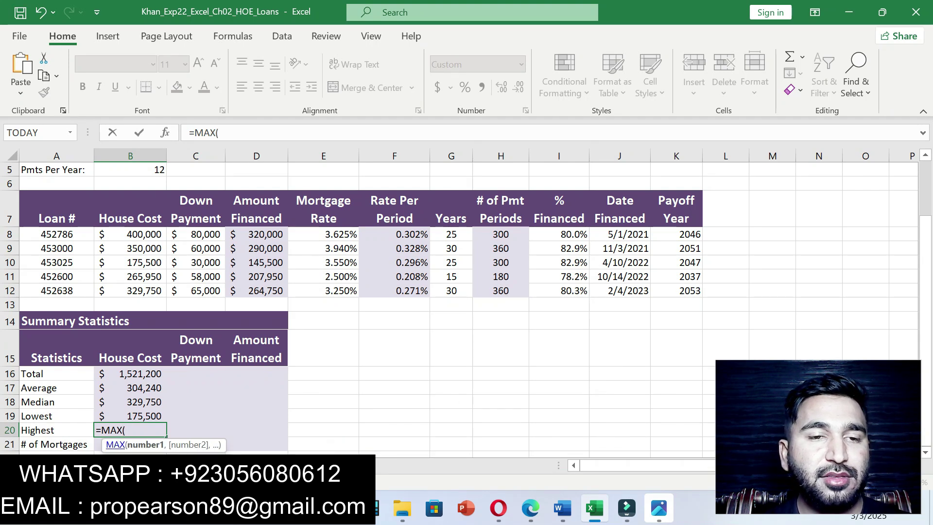
left_click_drag(130, 234, 131, 290)
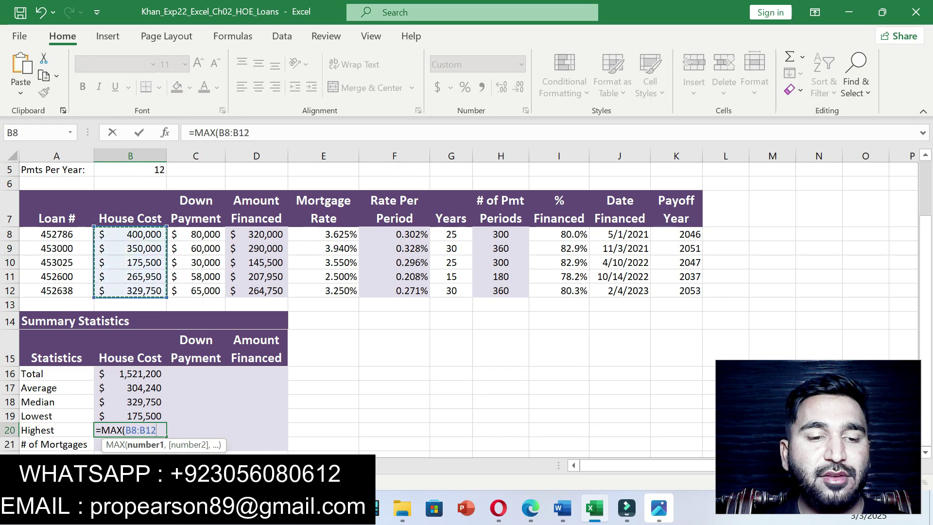
type(")")
key("Return")
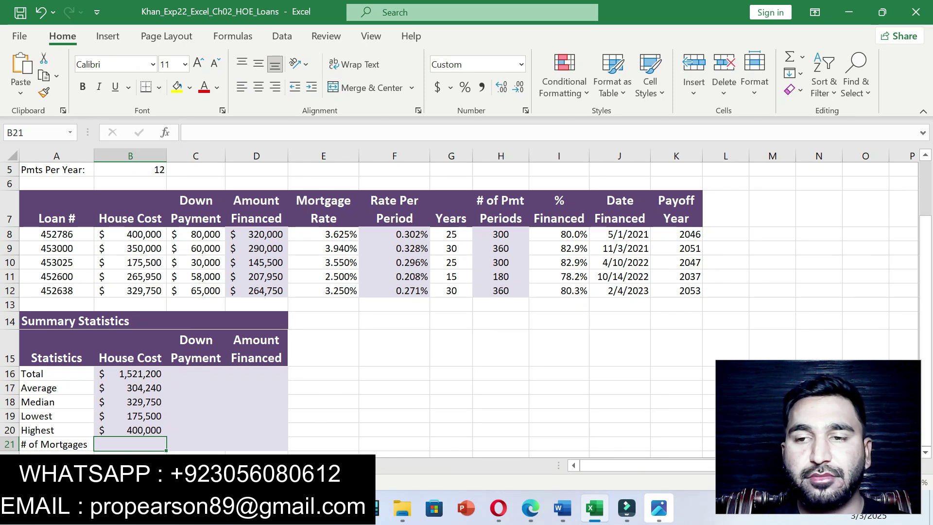
scroll(466, 306, "down", 1)
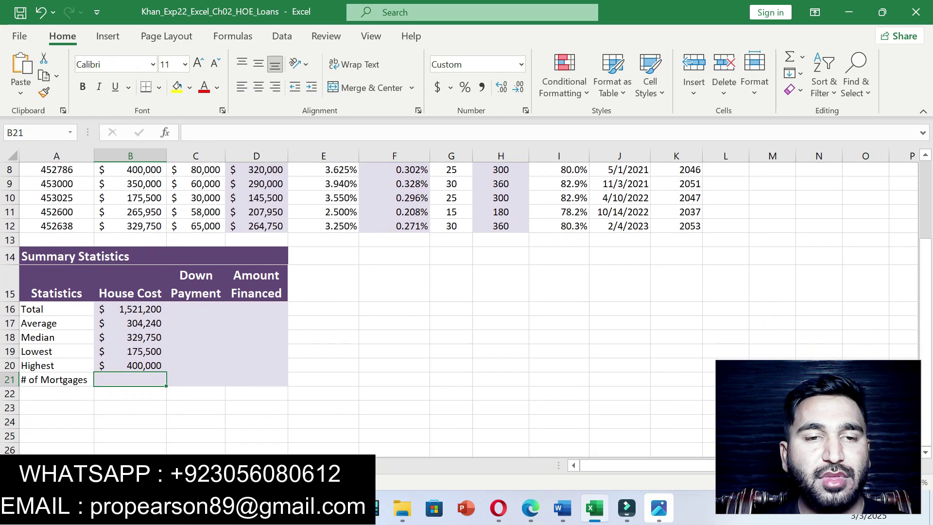
Step: Switch to the Word instructions, undo the step 9 highlight, and highlight the step 10 text about counting the homes financed in yellow
left_click(563, 508)
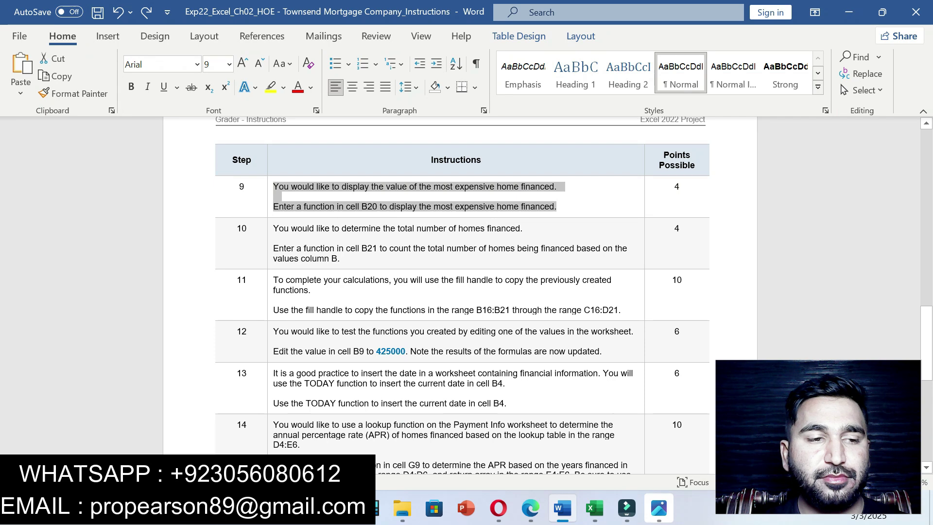
left_click_drag(273, 228, 339, 258)
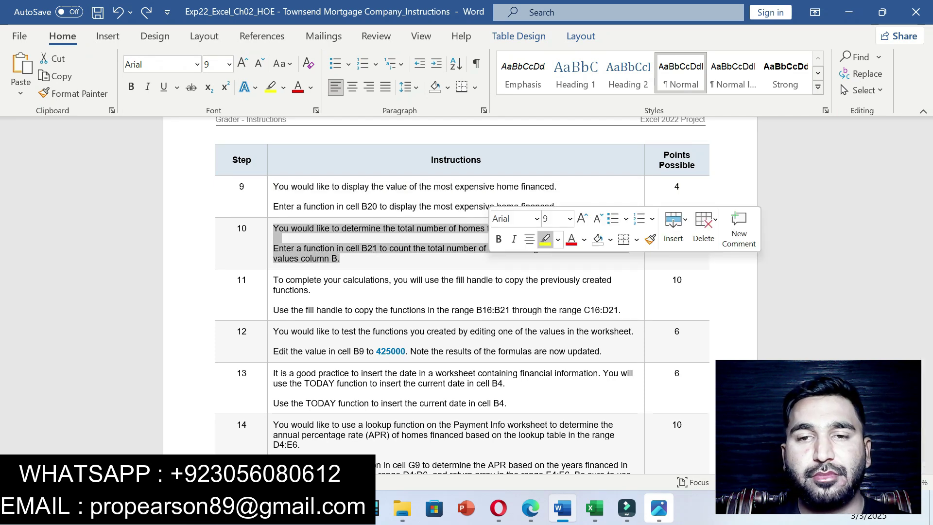
left_click(339, 258)
left_click(545, 239)
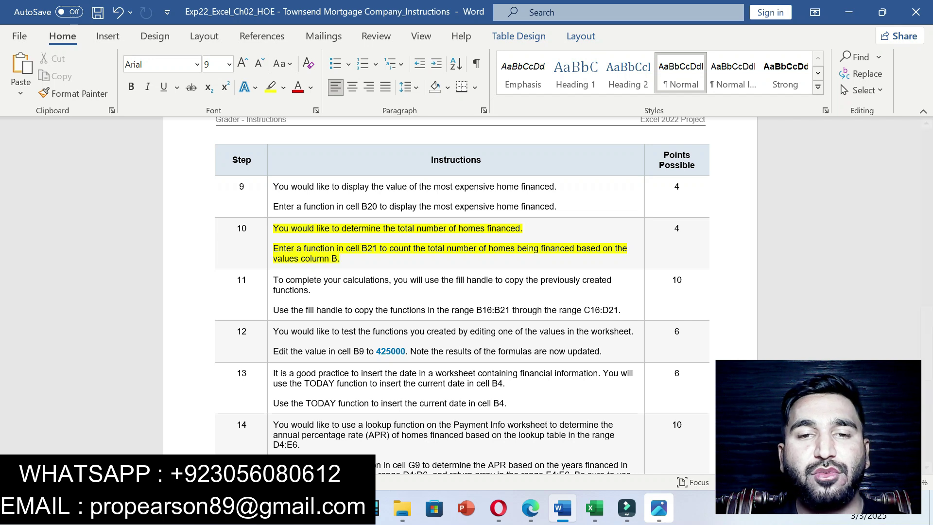
Step: Return to Excel, enter =COUNT(B16:B20) in cell B21 for the number of mortgages, and select the cell
left_click(595, 508)
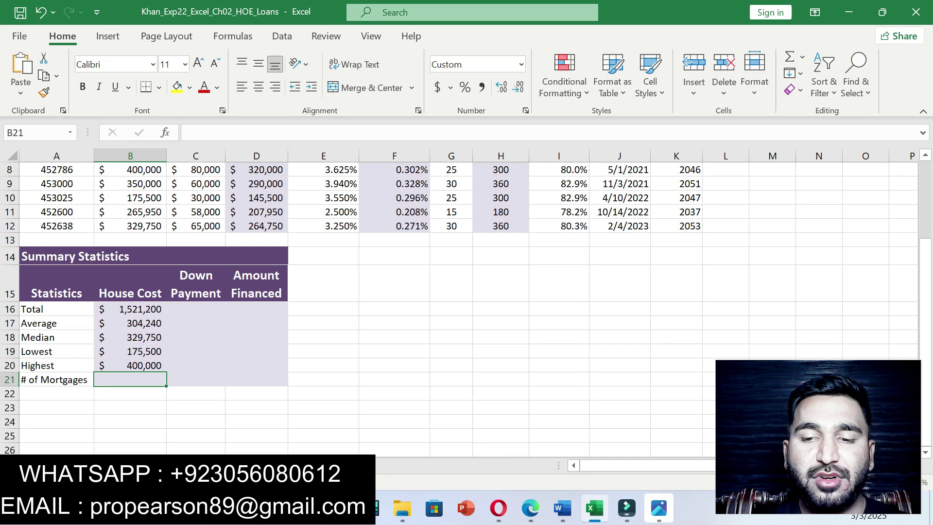
type("=")
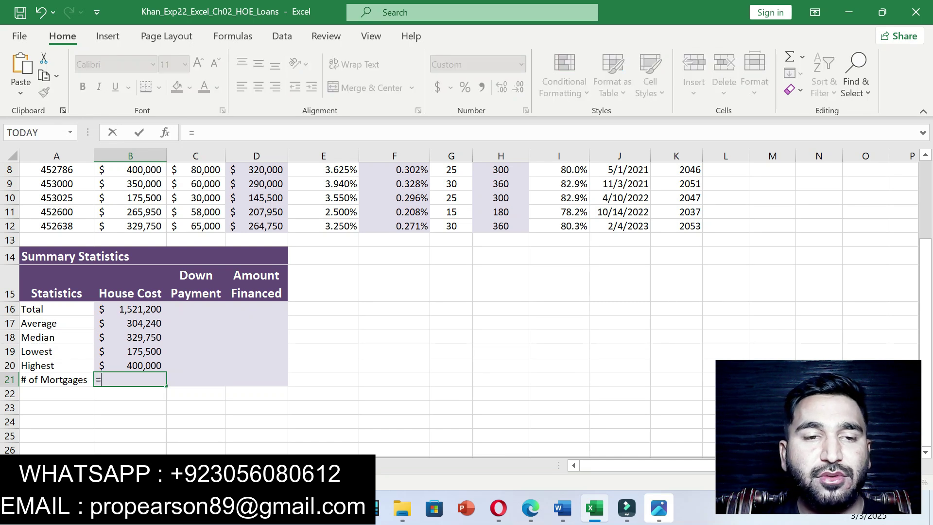
type("COU")
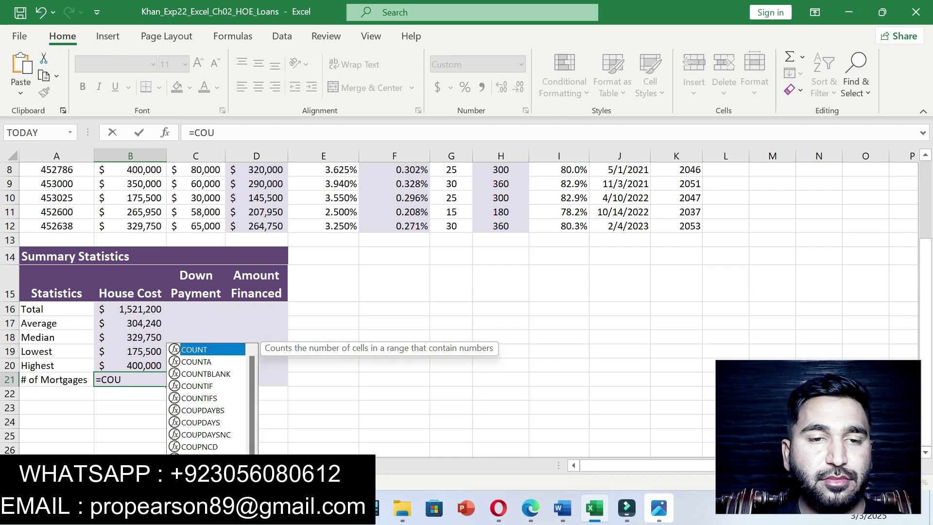
key("Tab")
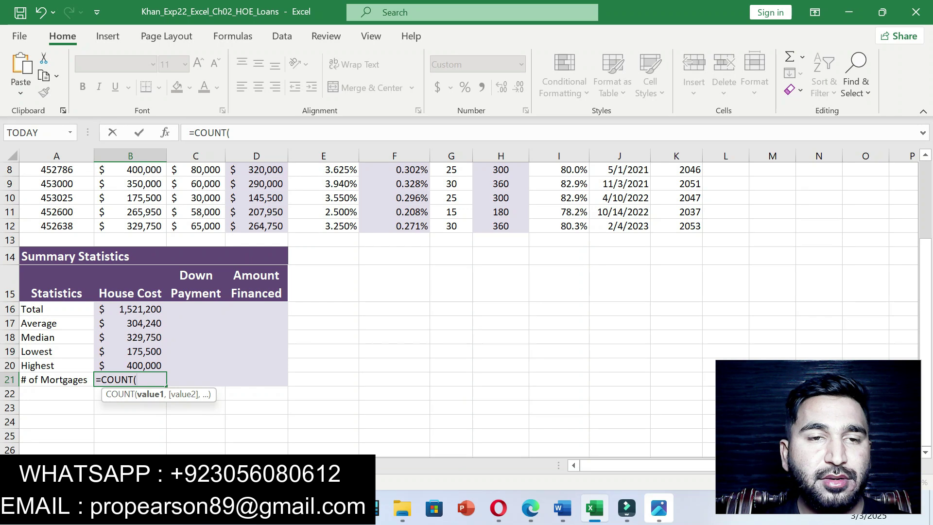
left_click_drag(132, 309, 132, 365)
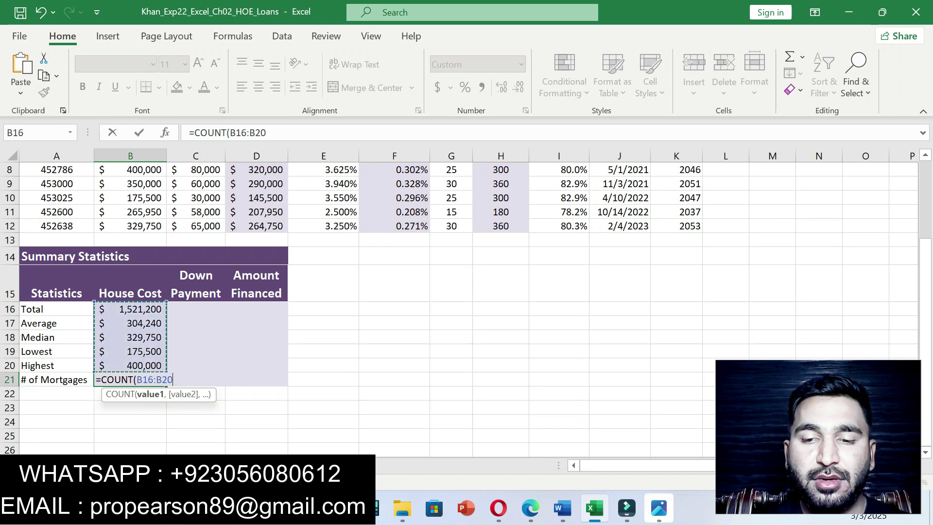
type(")")
key("Return")
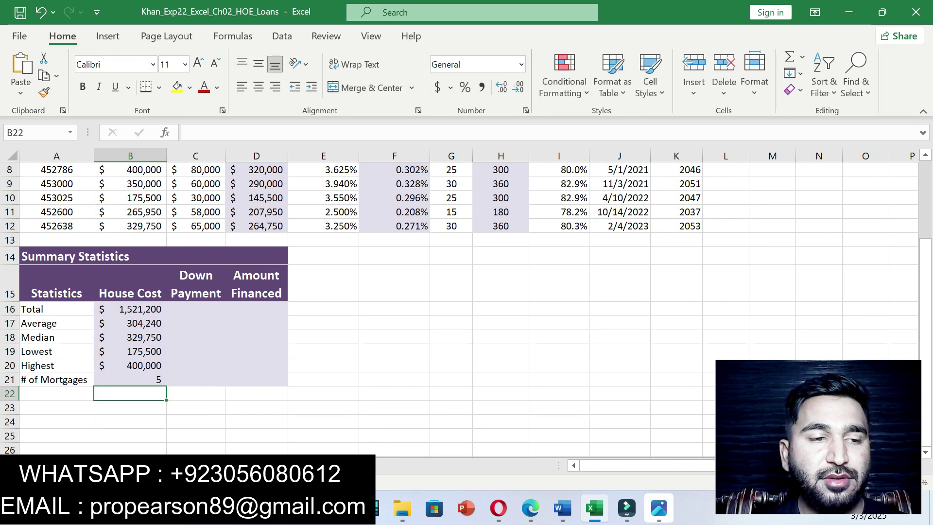
left_click(130, 379)
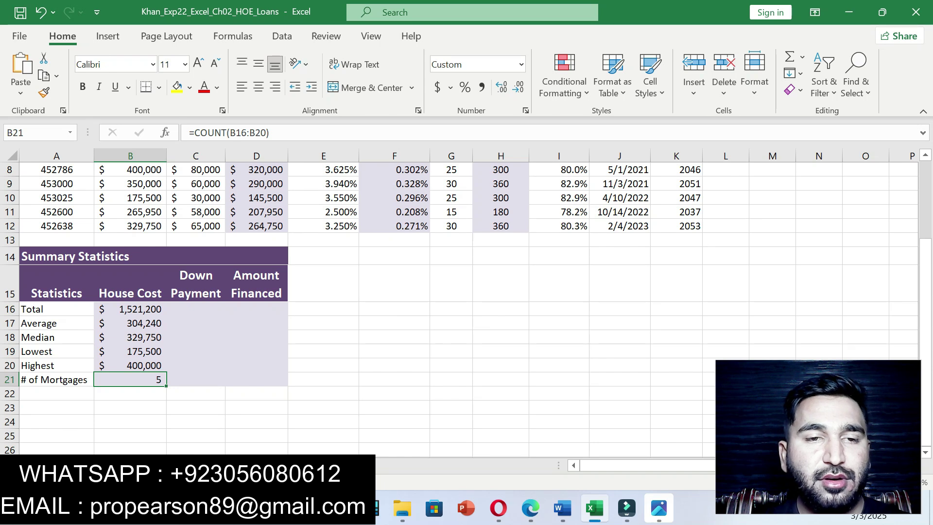
Step: Switch to the Word instructions, undo the step 10 highlight, and highlight the step 11 text about copying the functions in yellow
left_click(563, 508)
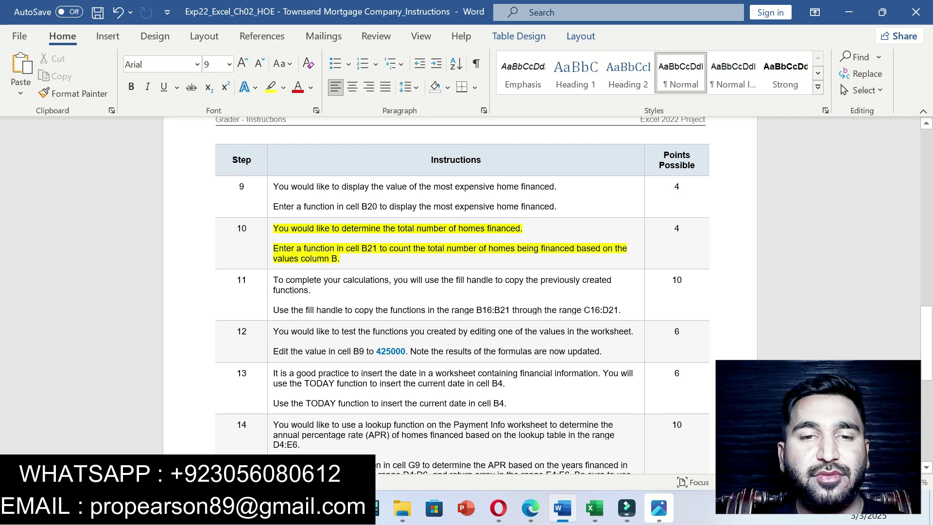
key("ctrl+z")
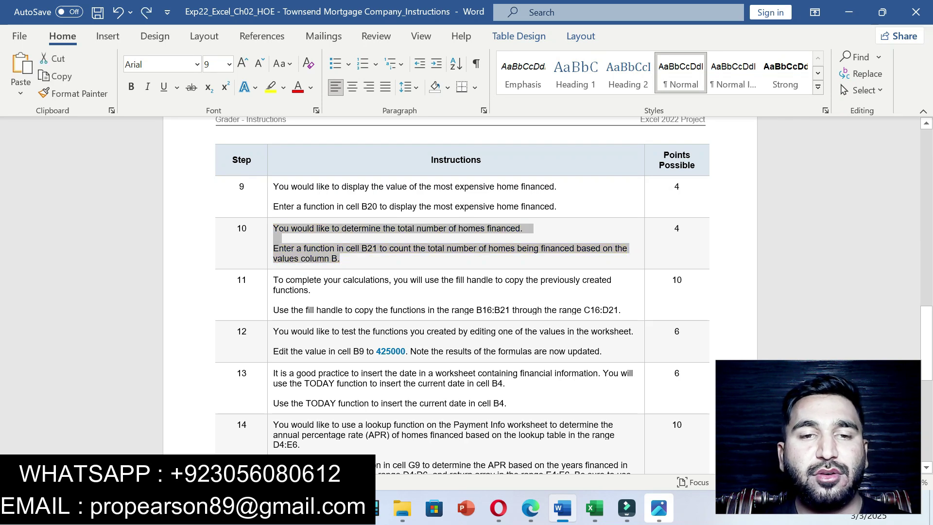
left_click(307, 310)
left_click_drag(274, 280, 632, 311)
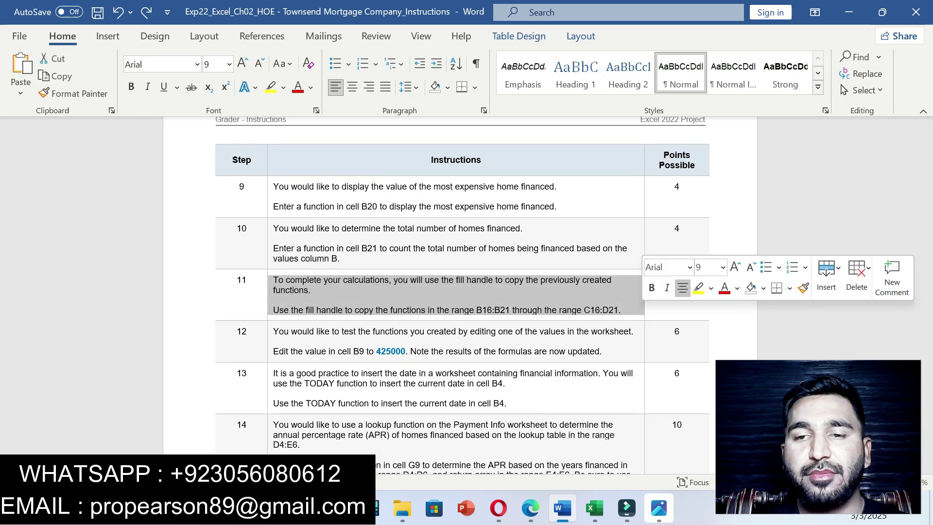
left_click(699, 288)
scroll(462, 292, "down", 3)
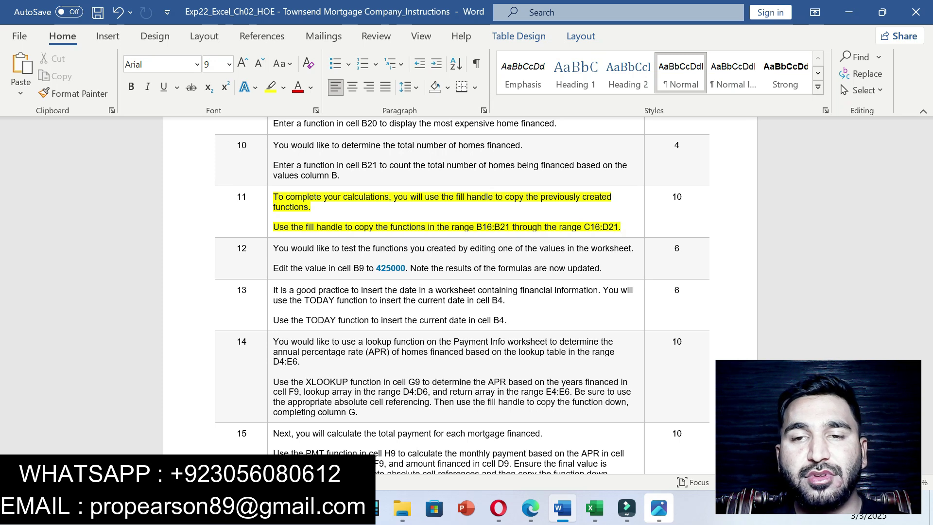
left_click_drag(476, 227, 513, 227)
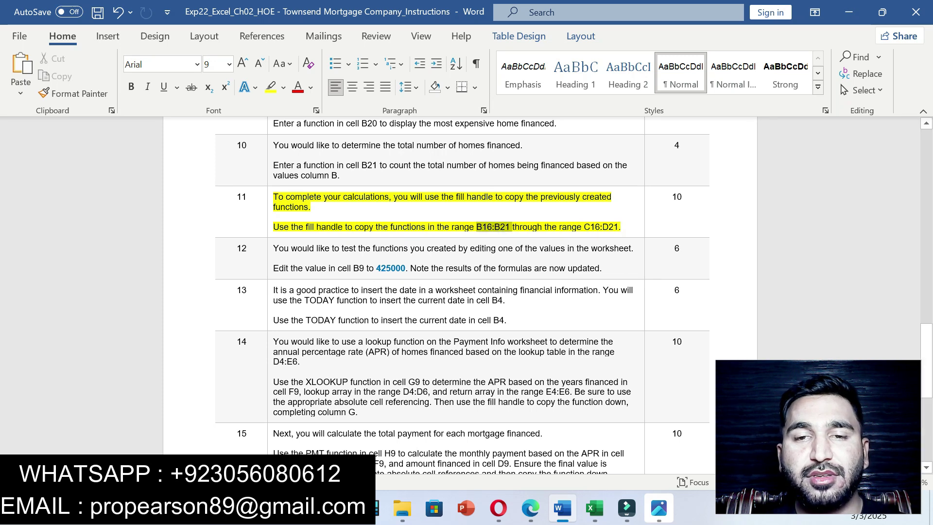
key("alt+Tab")
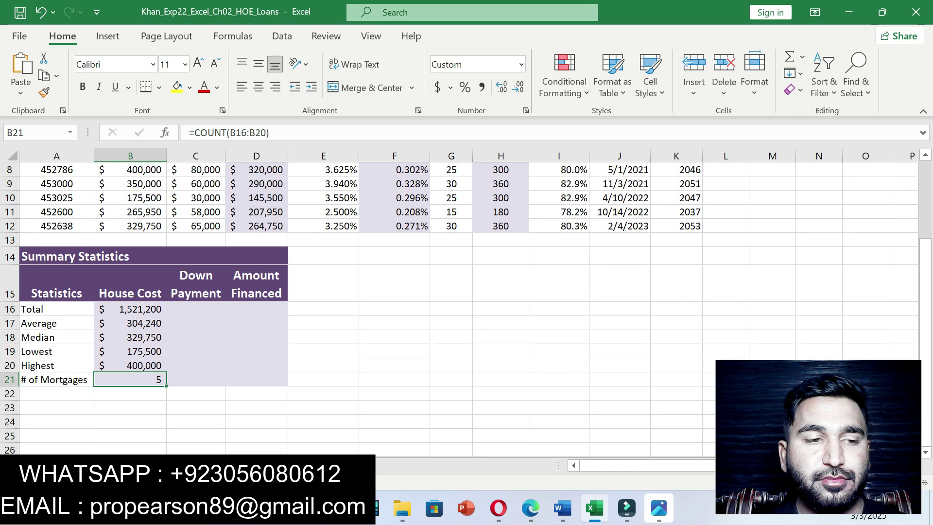
left_click(563, 508)
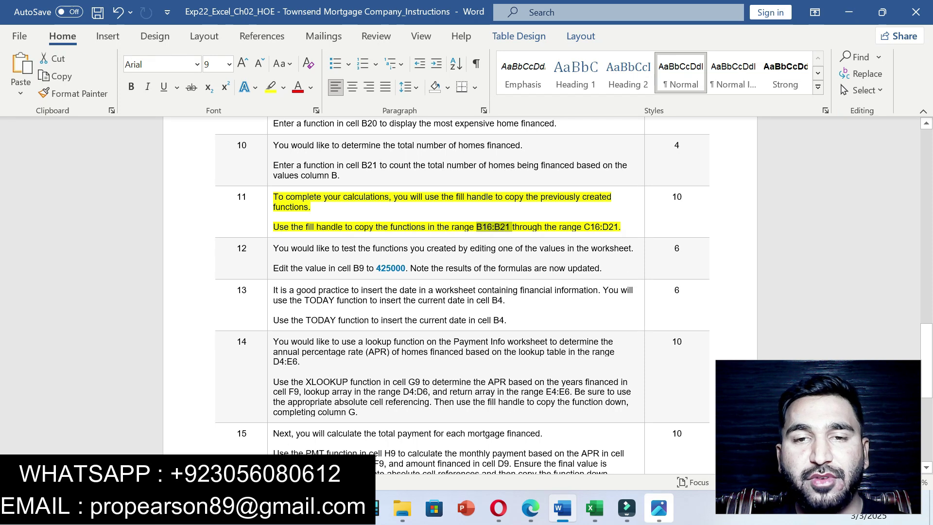
left_click(595, 508)
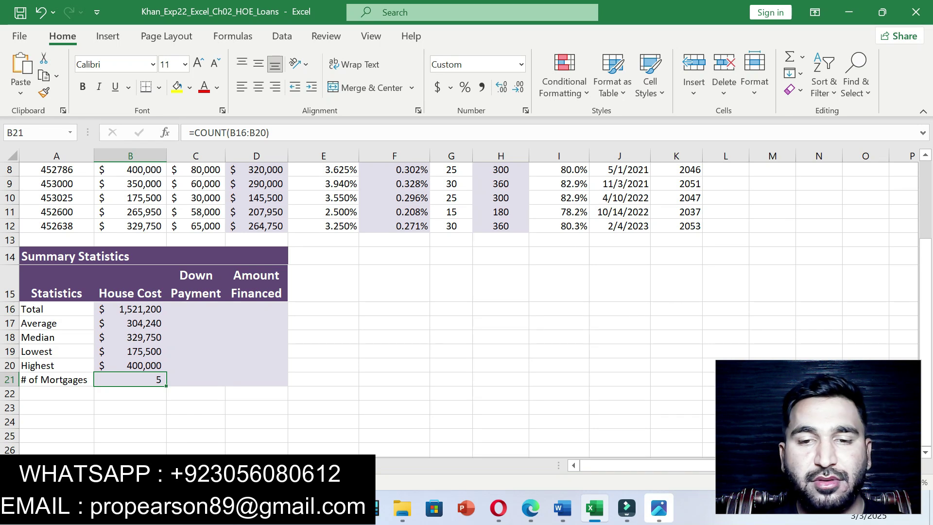
left_click(562, 508)
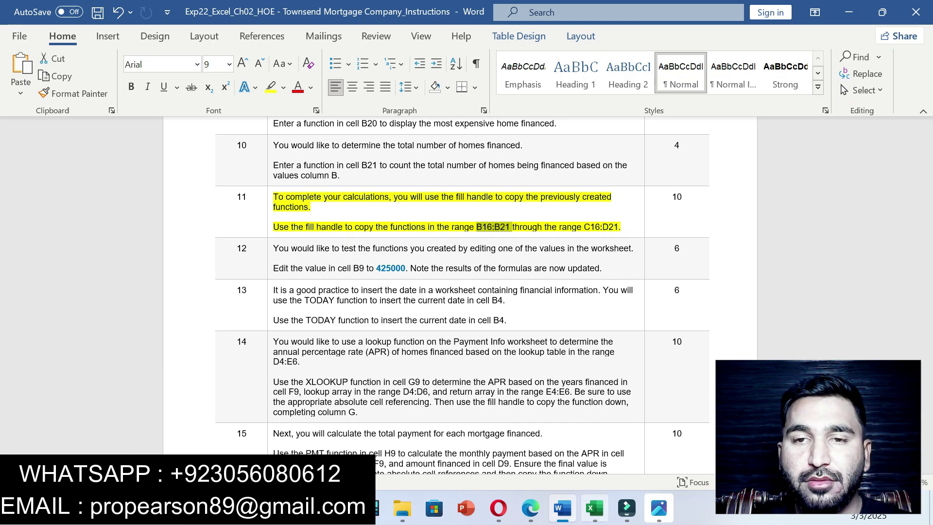
Step: Return to Excel and copy the total, average and median functions in B16:B18 across columns C and D with the fill handle
left_click(595, 508)
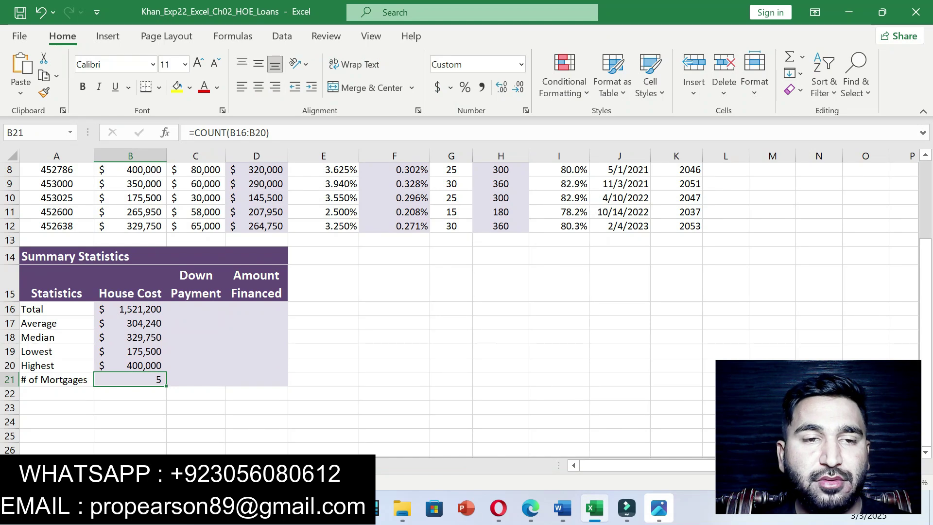
left_click(131, 309)
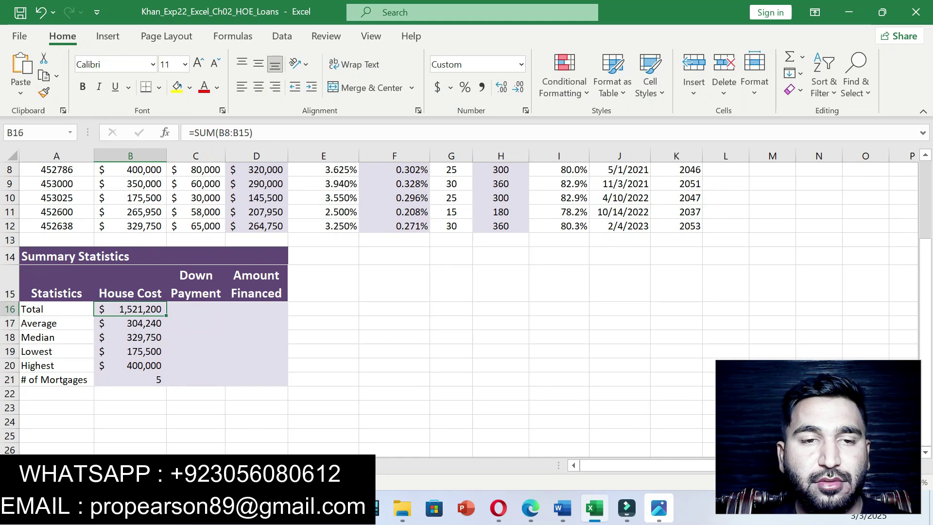
left_click_drag(166, 316, 287, 313)
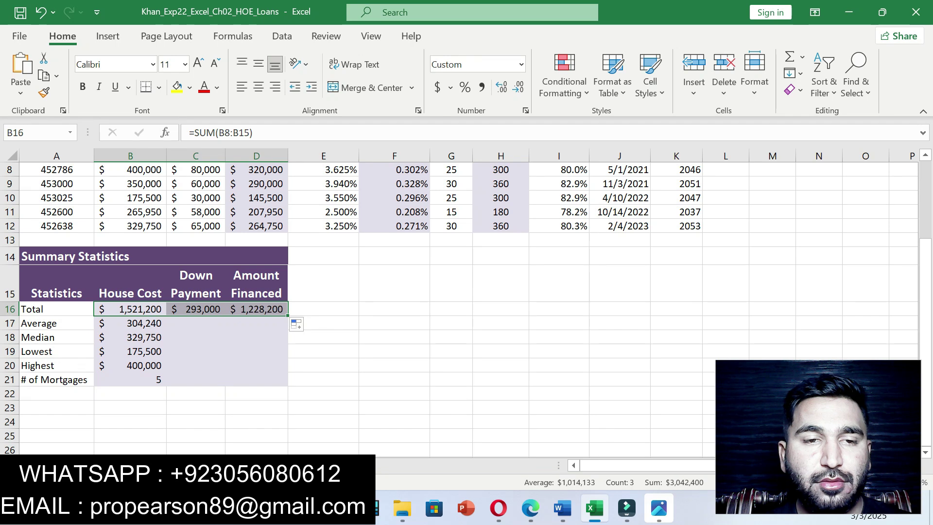
key("Down")
left_click_drag(167, 330, 287, 330)
key("Down")
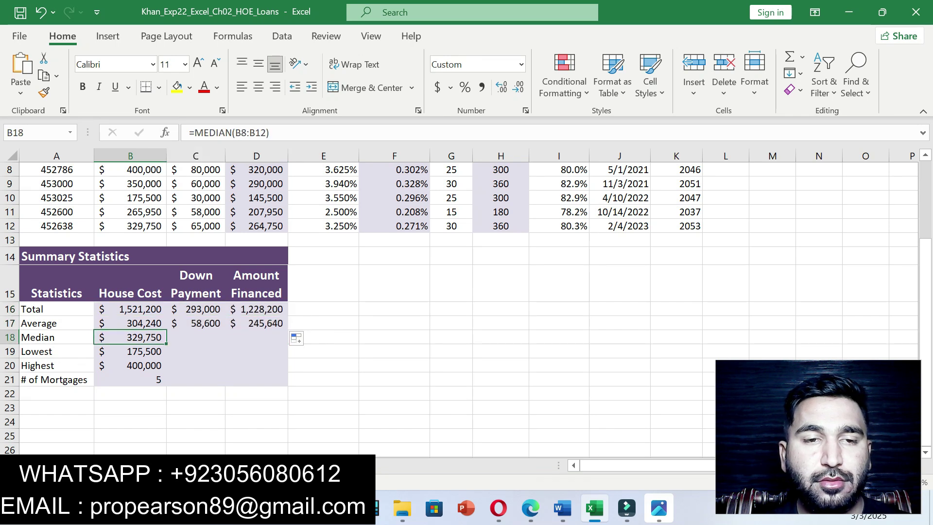
left_click_drag(166, 344, 284, 341)
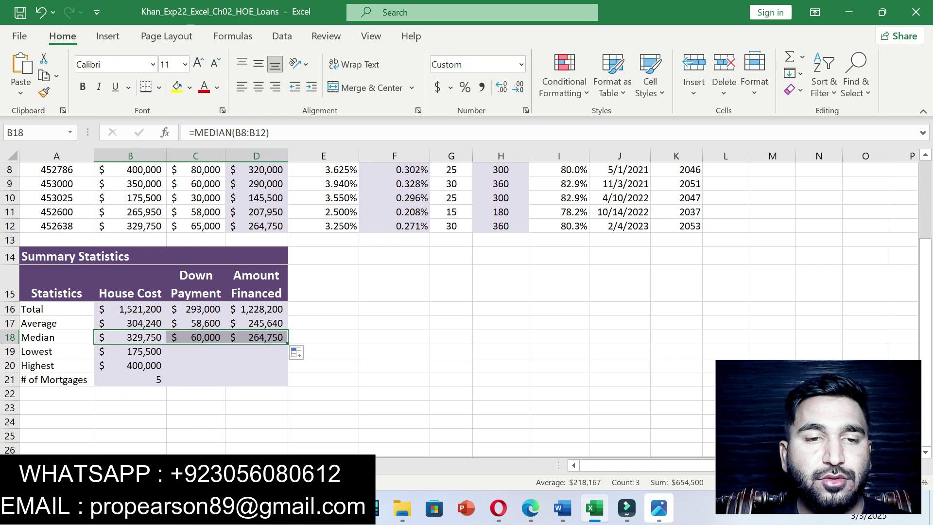
Step: Copy the lowest, highest and mortgage count functions in B19:B21 across columns C and D with the fill handle
key("Down")
left_click_drag(167, 358, 288, 355)
key("Down")
left_click_drag(167, 372, 287, 370)
key("Down")
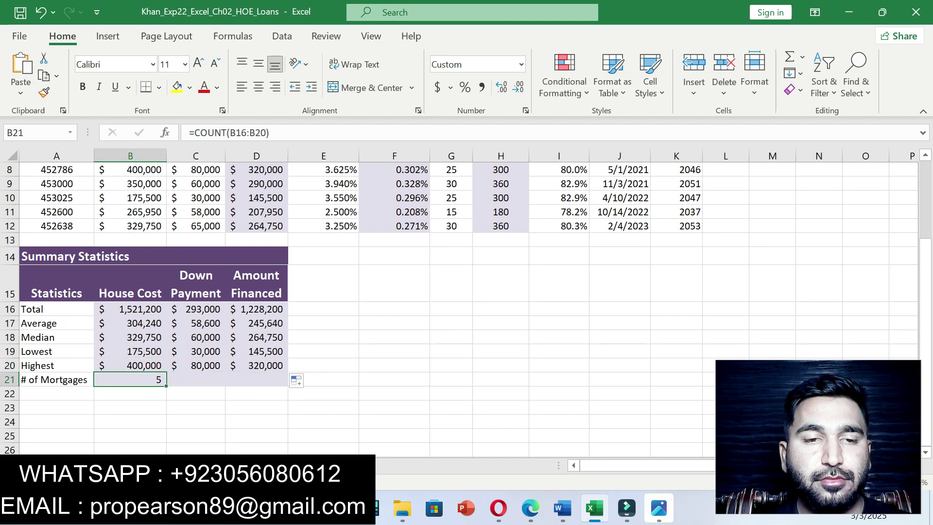
left_click_drag(167, 386, 288, 384)
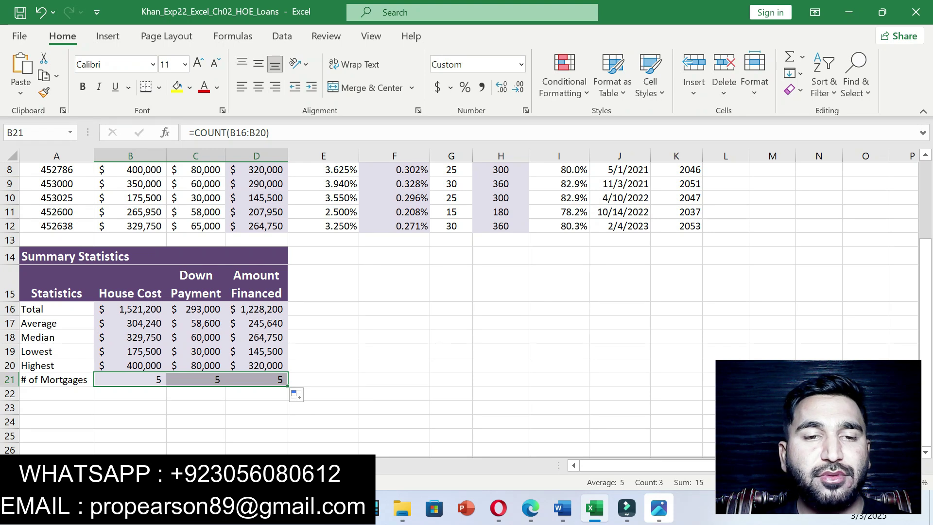
Step: Switch to the Word instructions, undo the step 11 highlight, and highlight the step 12 text about editing cell B9 in yellow
left_click(563, 508)
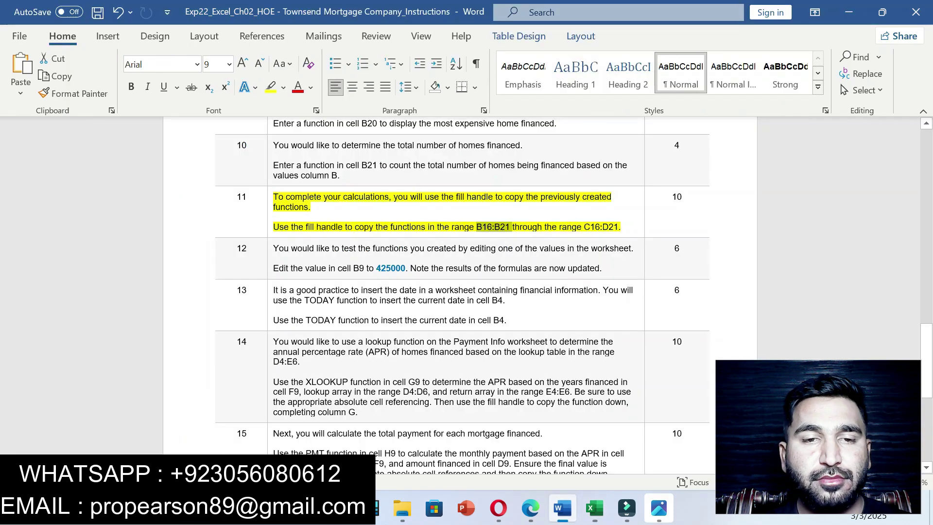
key("ctrl+z")
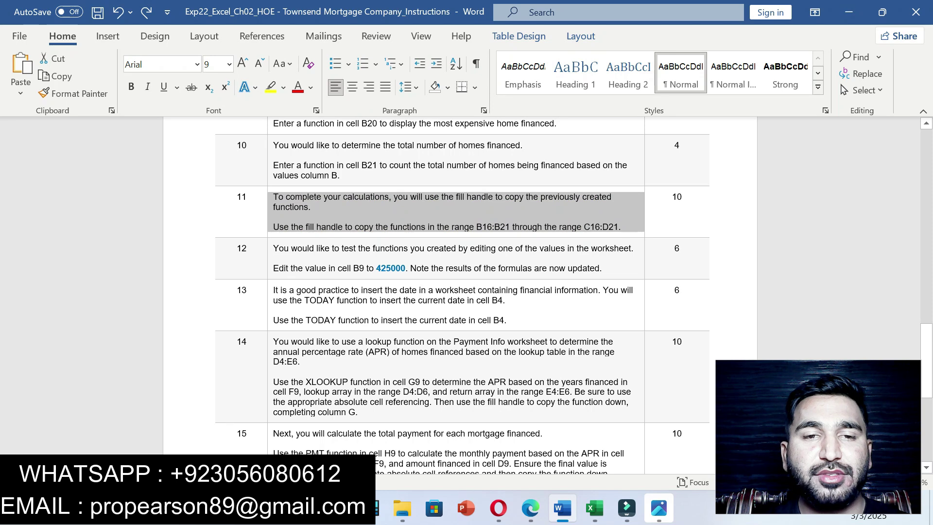
mouse_move(273, 248)
left_mouse_down()
mouse_move(642, 249)
mouse_move(602, 268)
left_mouse_up()
left_click(662, 239)
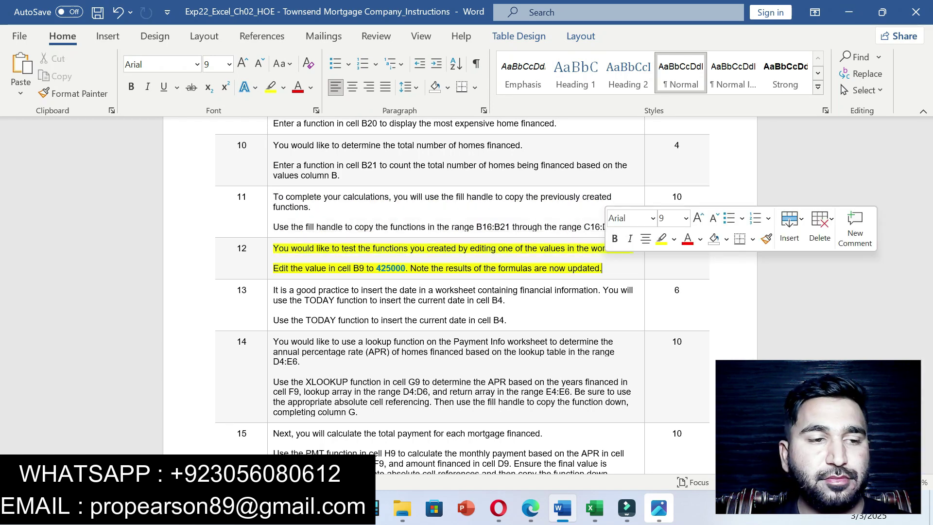
key("Right")
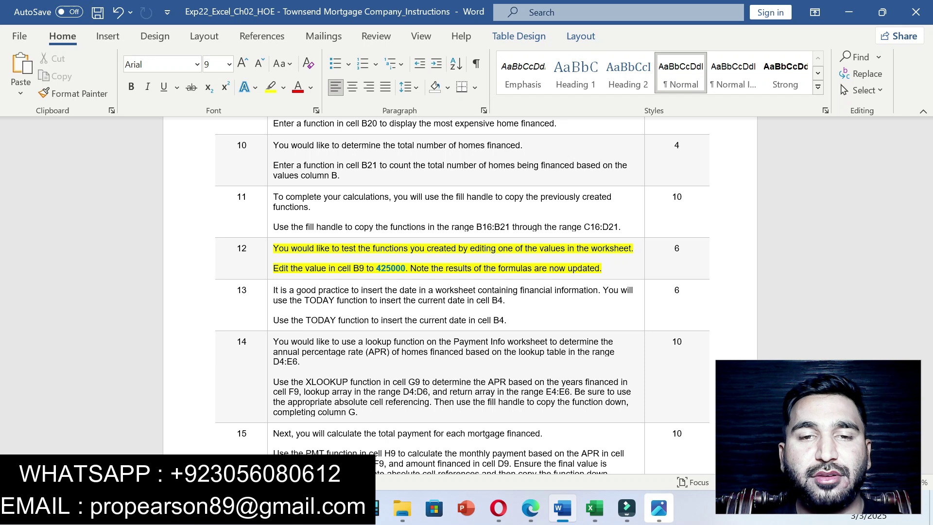
left_click_drag(380, 269, 406, 269)
left_click(381, 268)
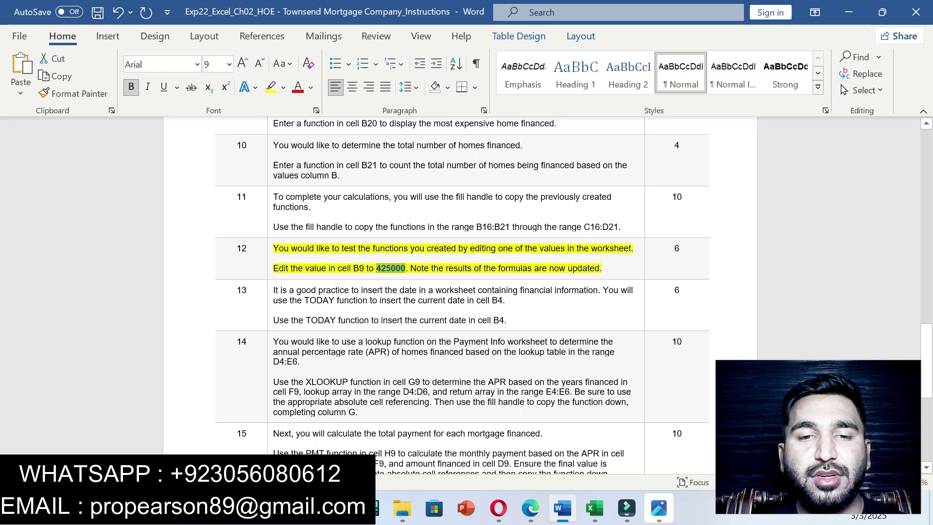
Step: Return to Excel and change the house cost in cell B9 to 425000
left_click(595, 508)
left_click(39, 133)
type("B9")
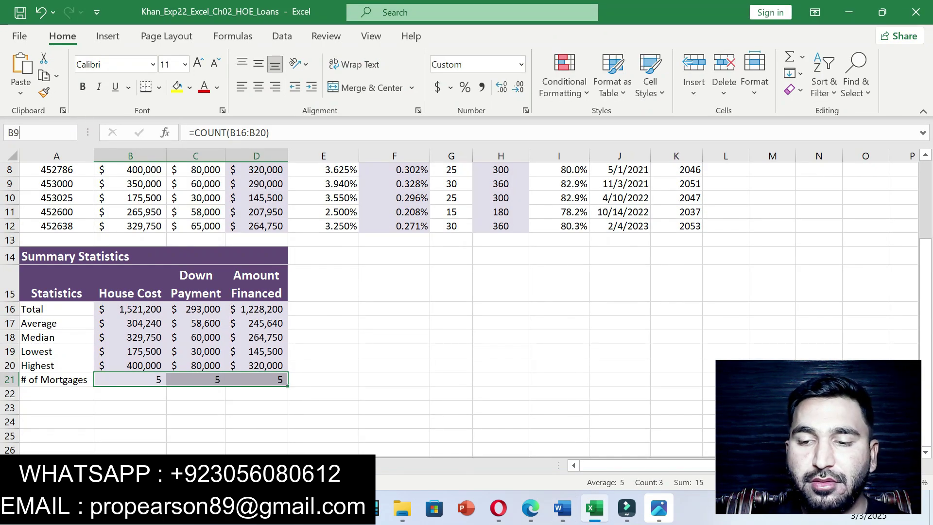
key("Return")
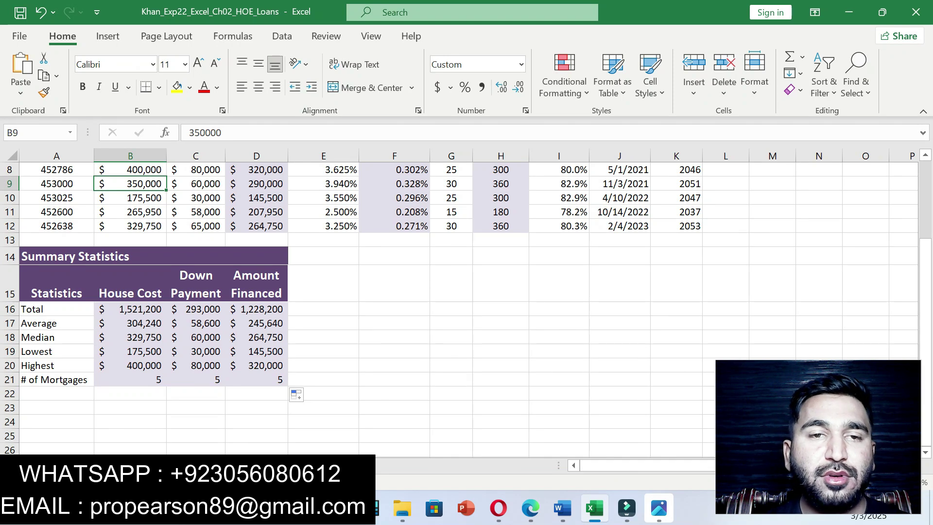
key("F2")
key("BackSpace")
key("BackSpace")
key("BackSpace")
key("BackSpace")
key("BackSpace")
key("BackSpace")
type("425000")
key("ctrl+Return")
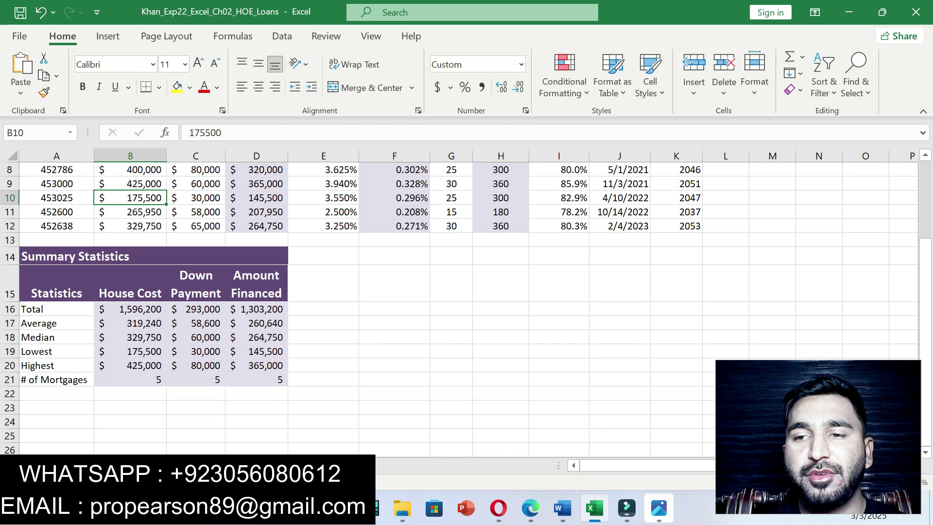
left_click_drag(925, 265, 925, 216)
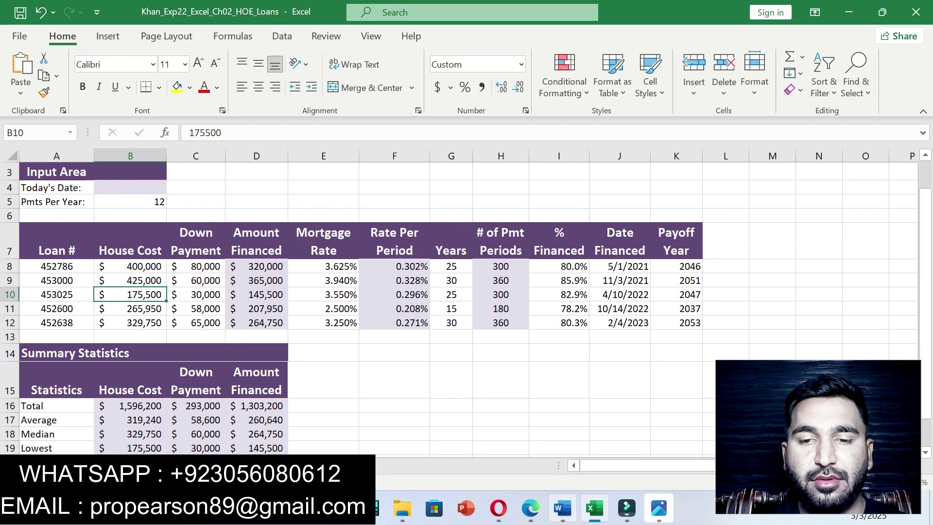
Step: Switch to the Word instructions, undo the step 12 highlight, and highlight the step 13 text about the TODAY function in yellow
left_click(563, 508)
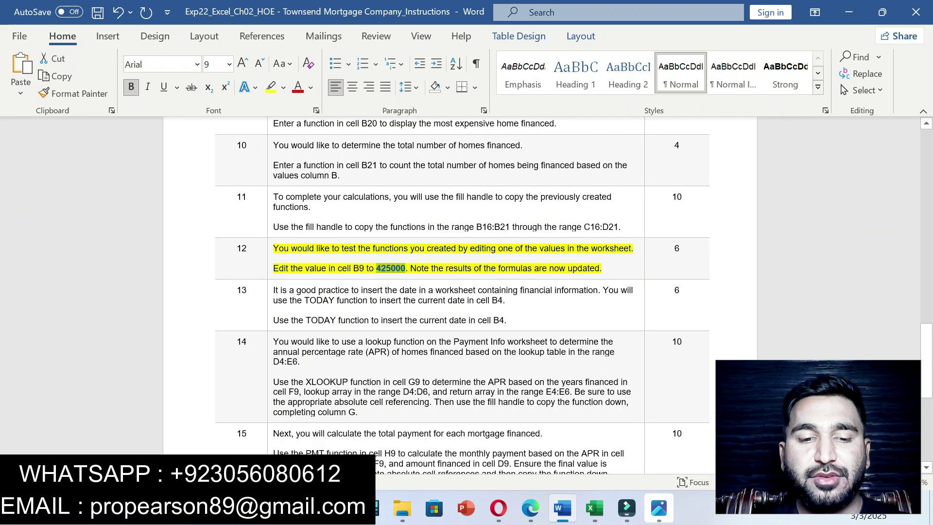
key("ctrl+z")
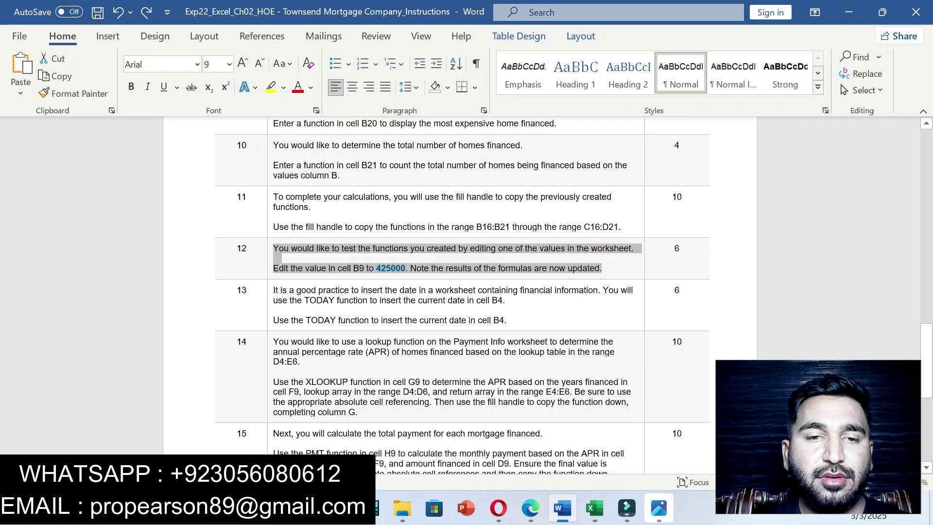
left_click(270, 291)
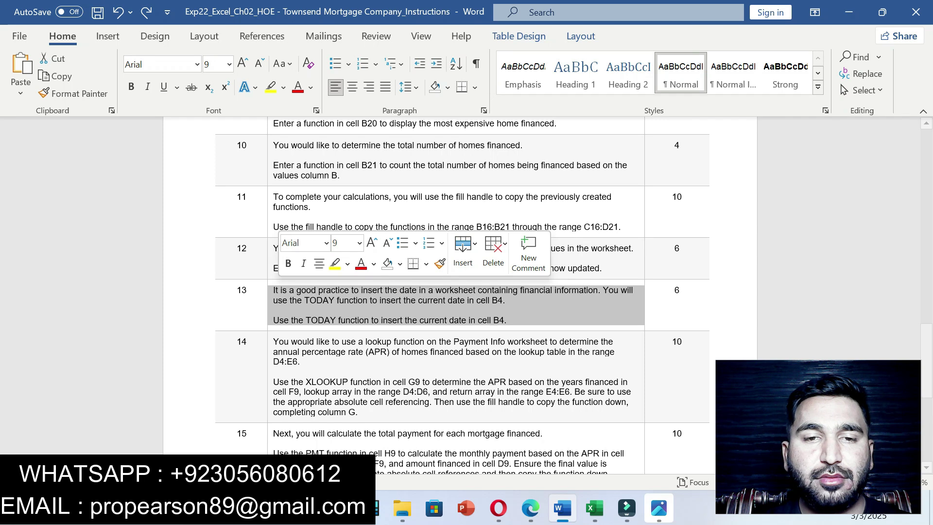
left_click(335, 263)
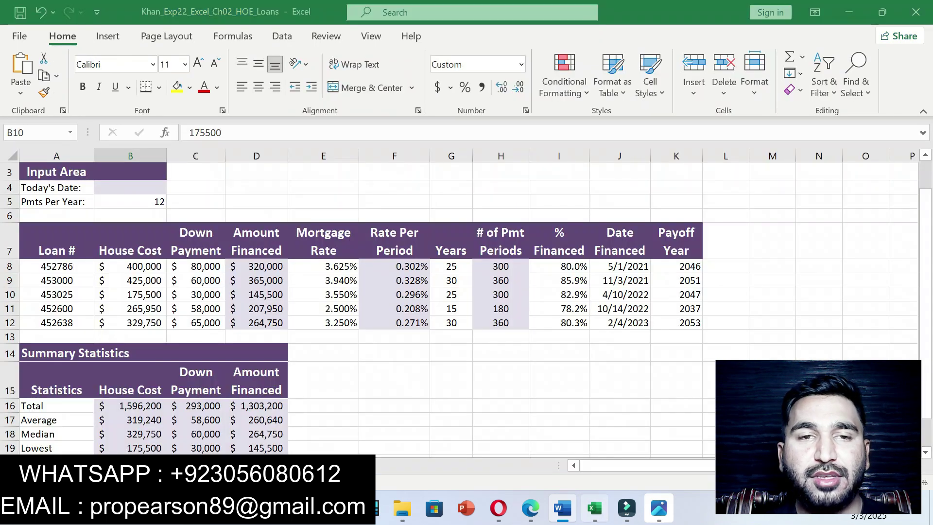
Step: Return to Excel and insert the TODAY function in cell B4 to enter today's date
left_click(595, 507)
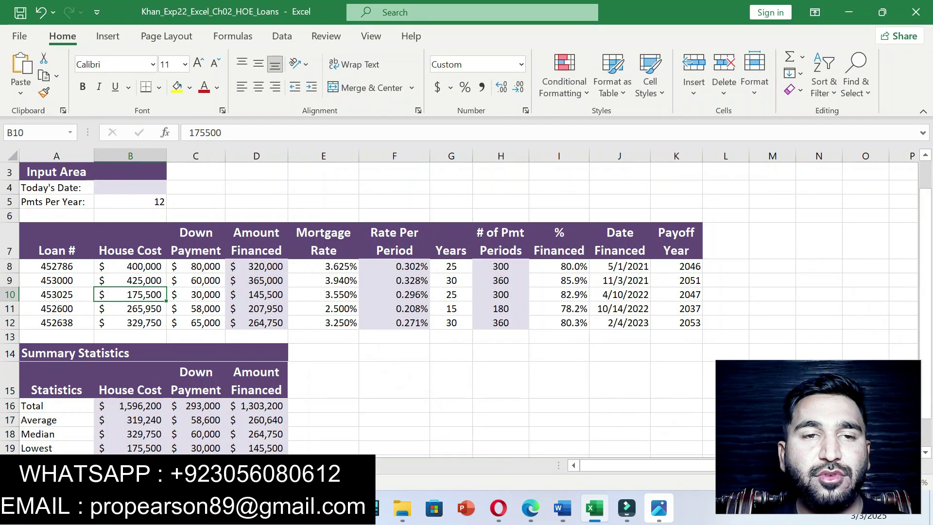
left_click(130, 187)
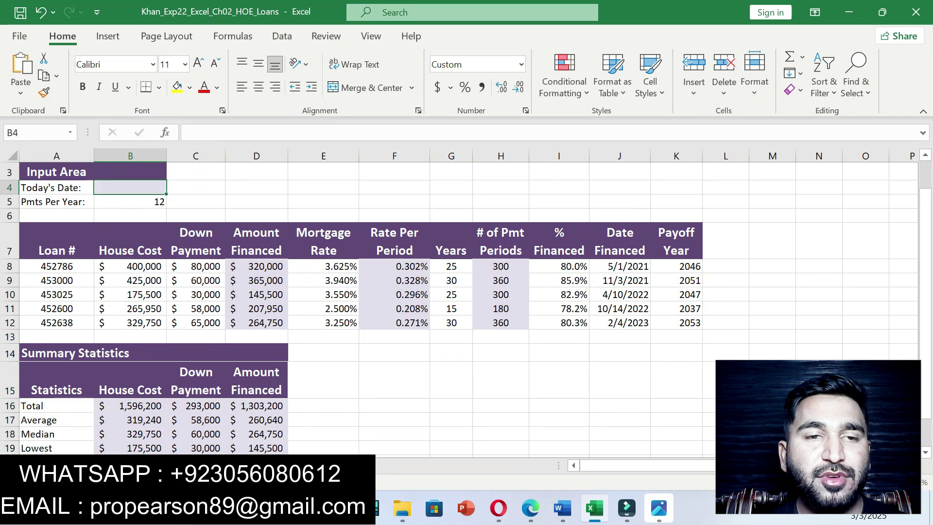
type("=")
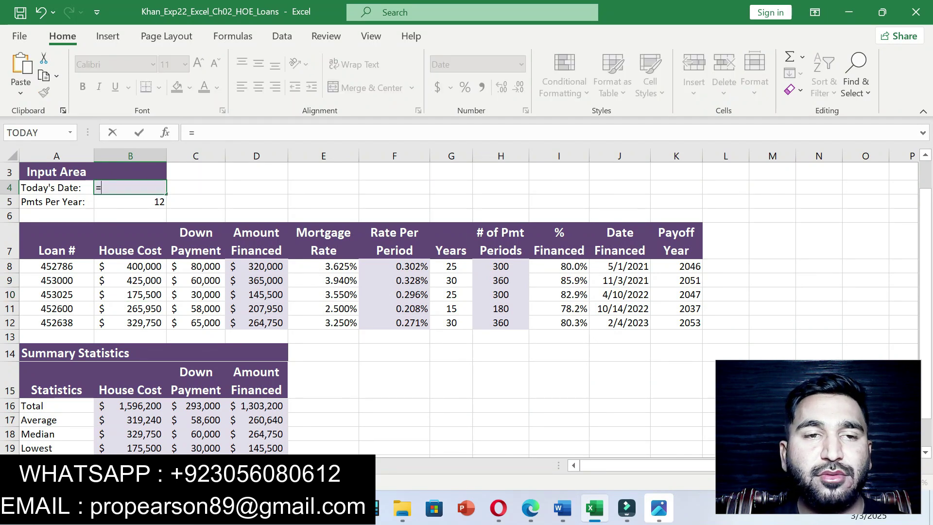
left_click(233, 36)
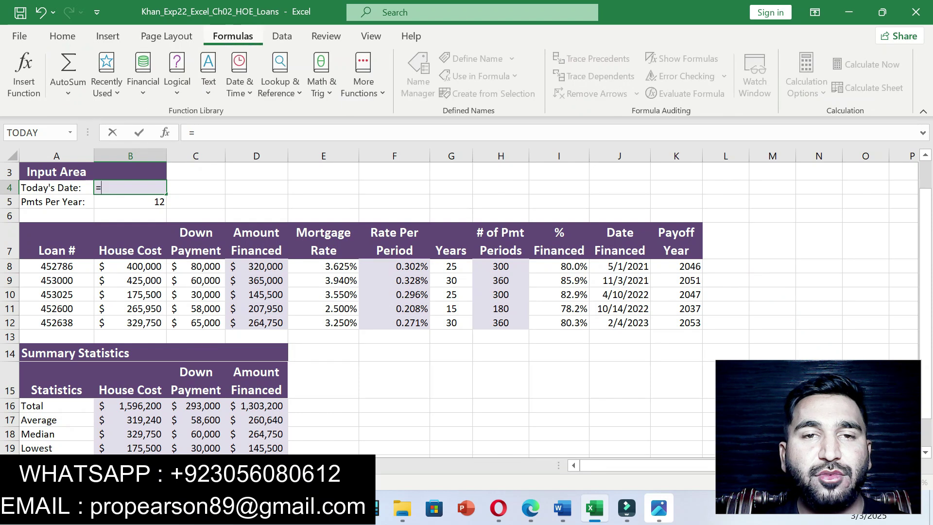
left_click(238, 73)
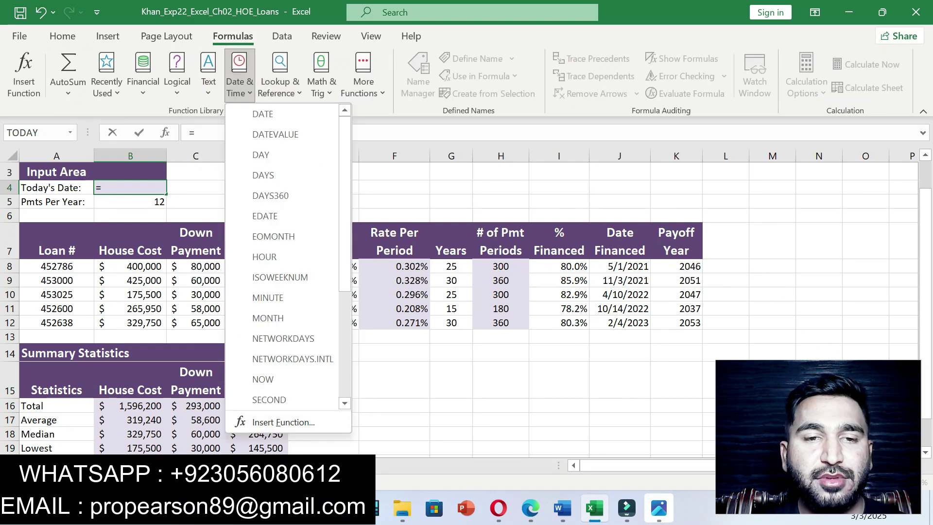
scroll(281, 257, "down", 2)
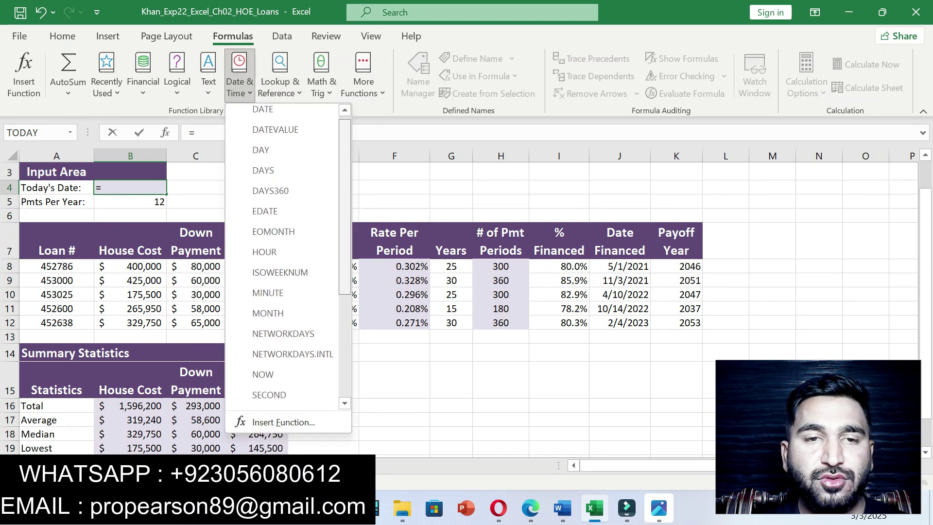
left_click(267, 342)
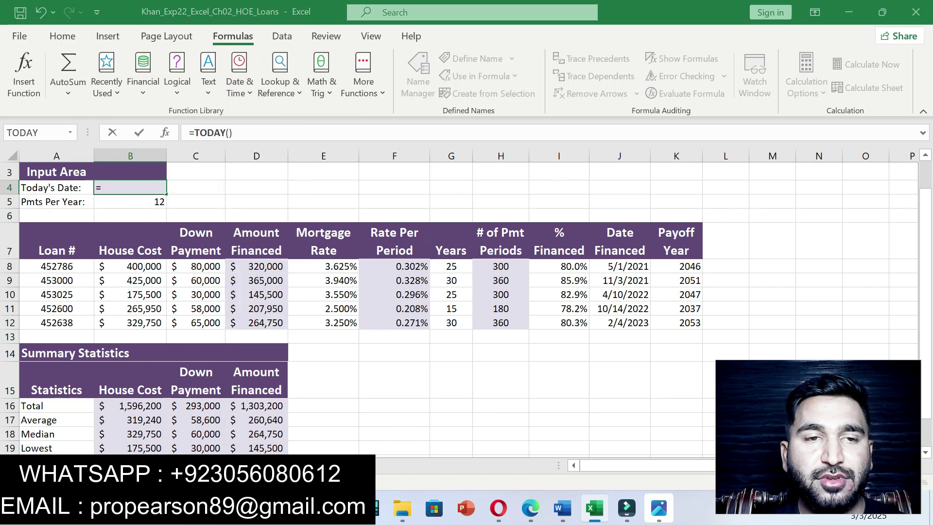
key("Return")
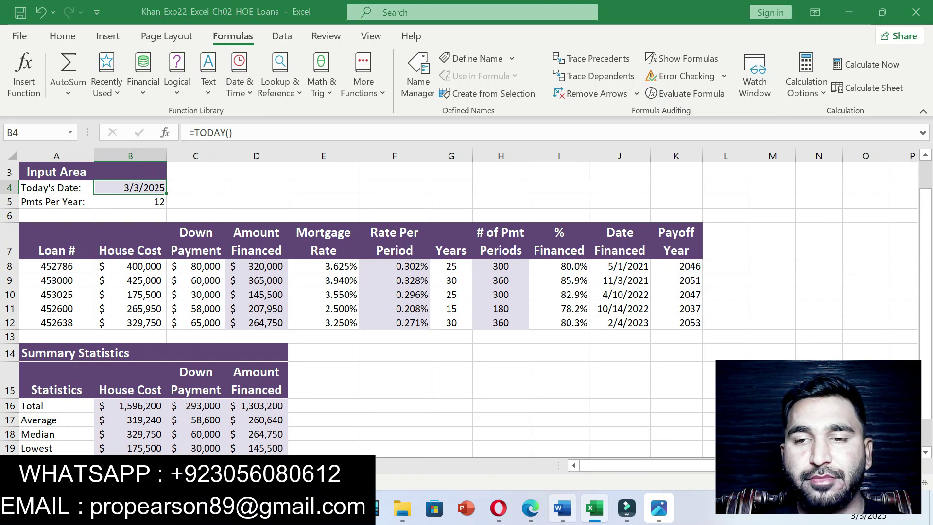
Step: Switch to the Word instructions, undo the step 13 highlight, and look over the remaining steps 14 to 16
left_click(563, 508)
key("ctrl+z")
key("ctrl+z")
key("ctrl+z")
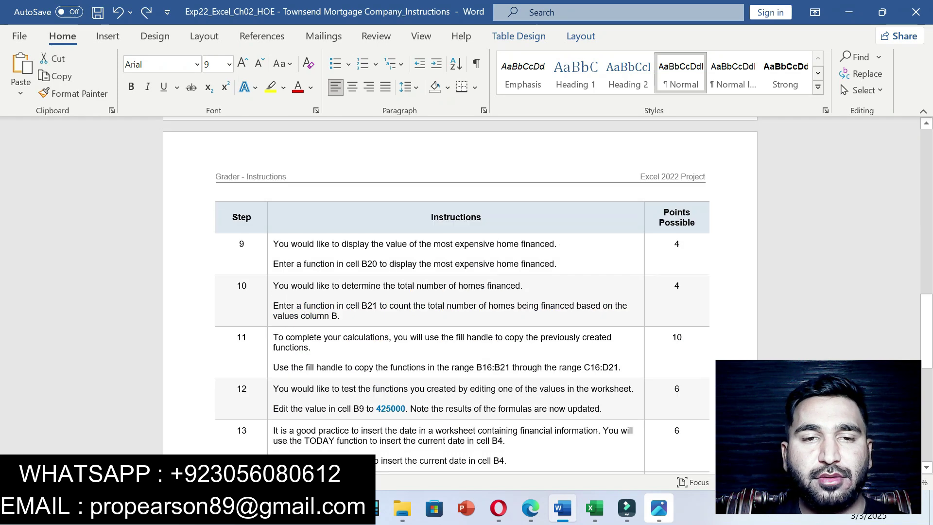
left_click_drag(927, 293, 927, 374)
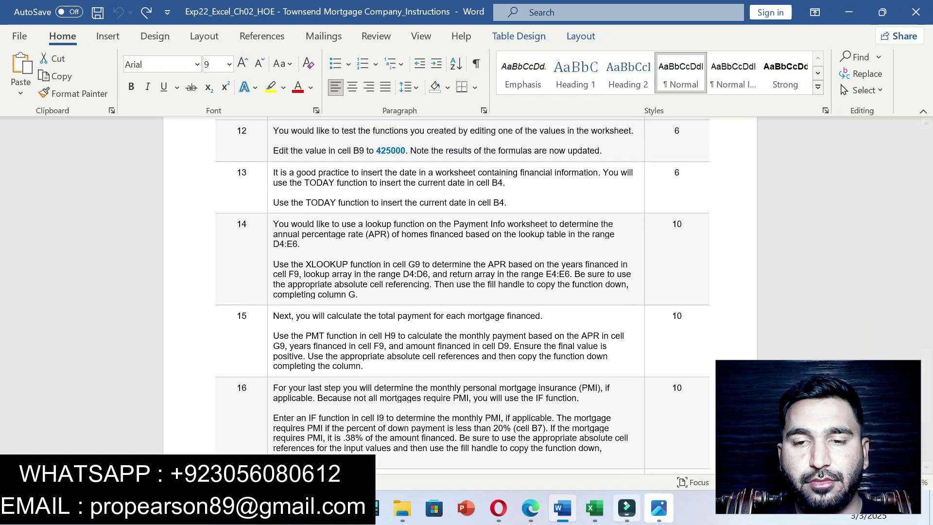
Step: Return to the Excel workbook, look over the assignment scores on the Pearson Results page in Edge, and go back to Excel
left_click(595, 508)
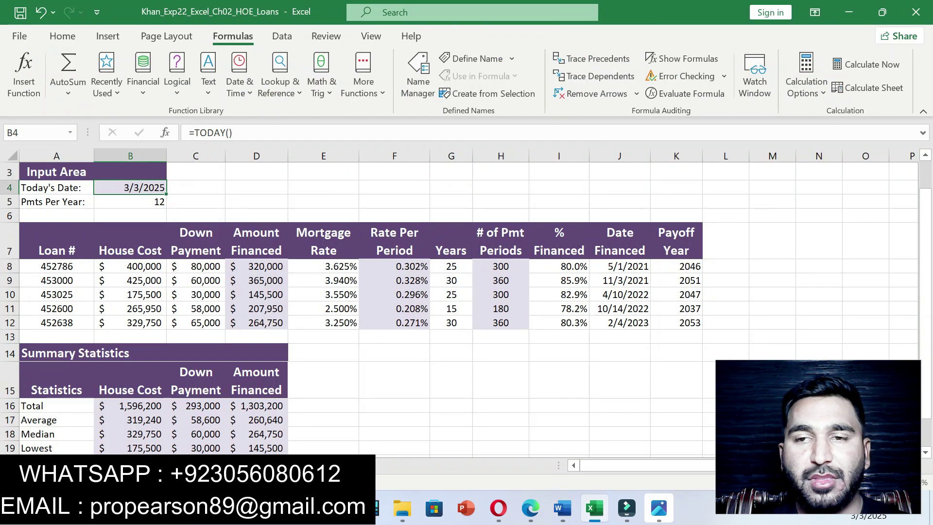
scroll(466, 308, "up", 1)
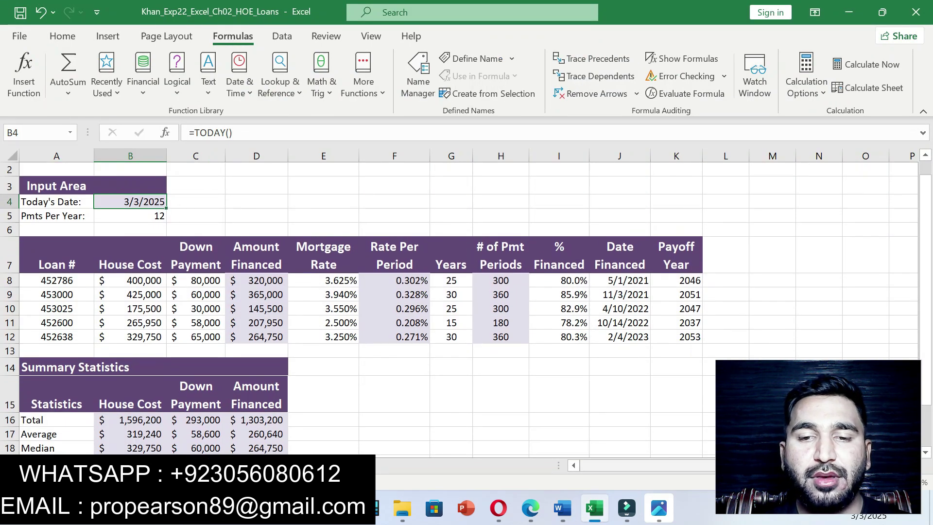
mouse_move(530, 508)
left_click(530, 442)
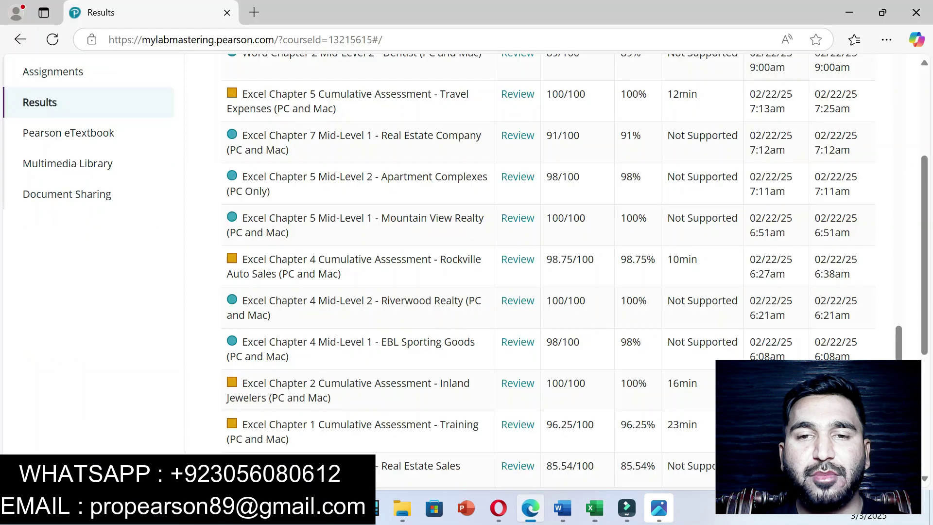
scroll(466, 263, "down", 1)
scroll(466, 262, "up", 1)
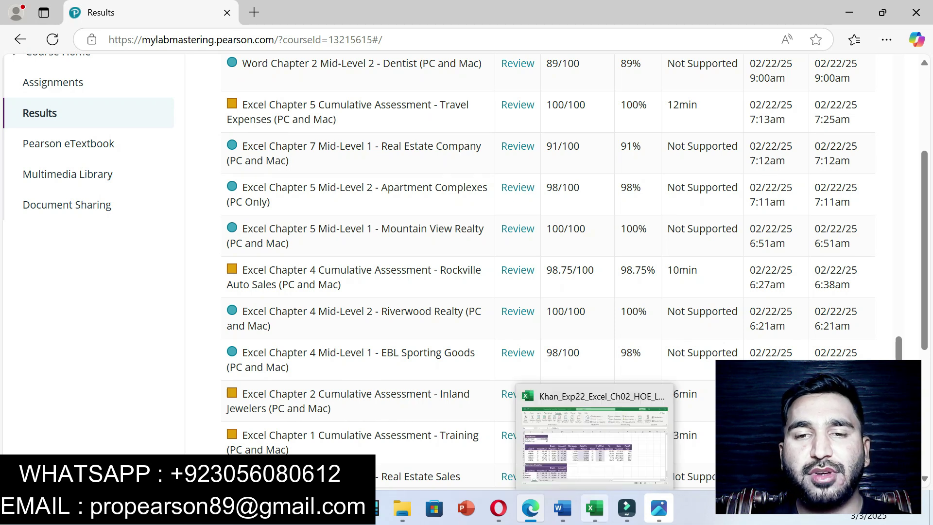
left_click(595, 508)
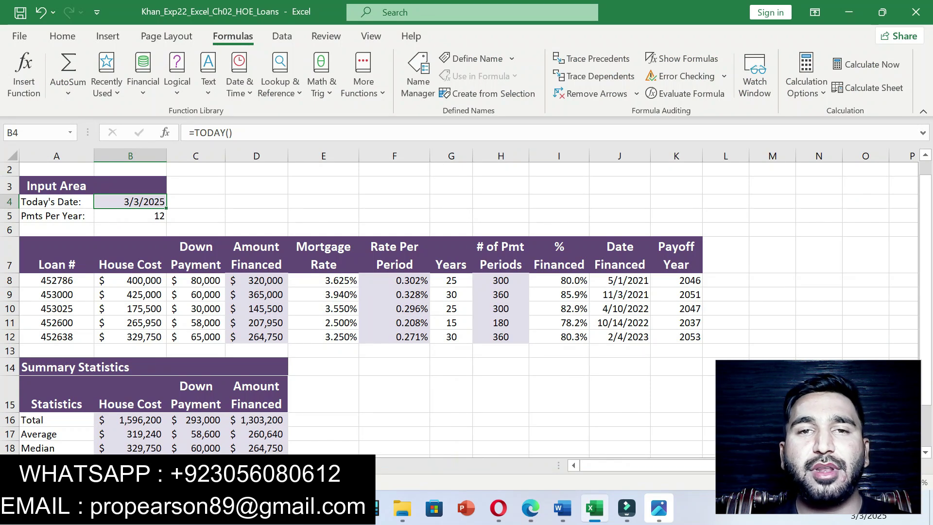